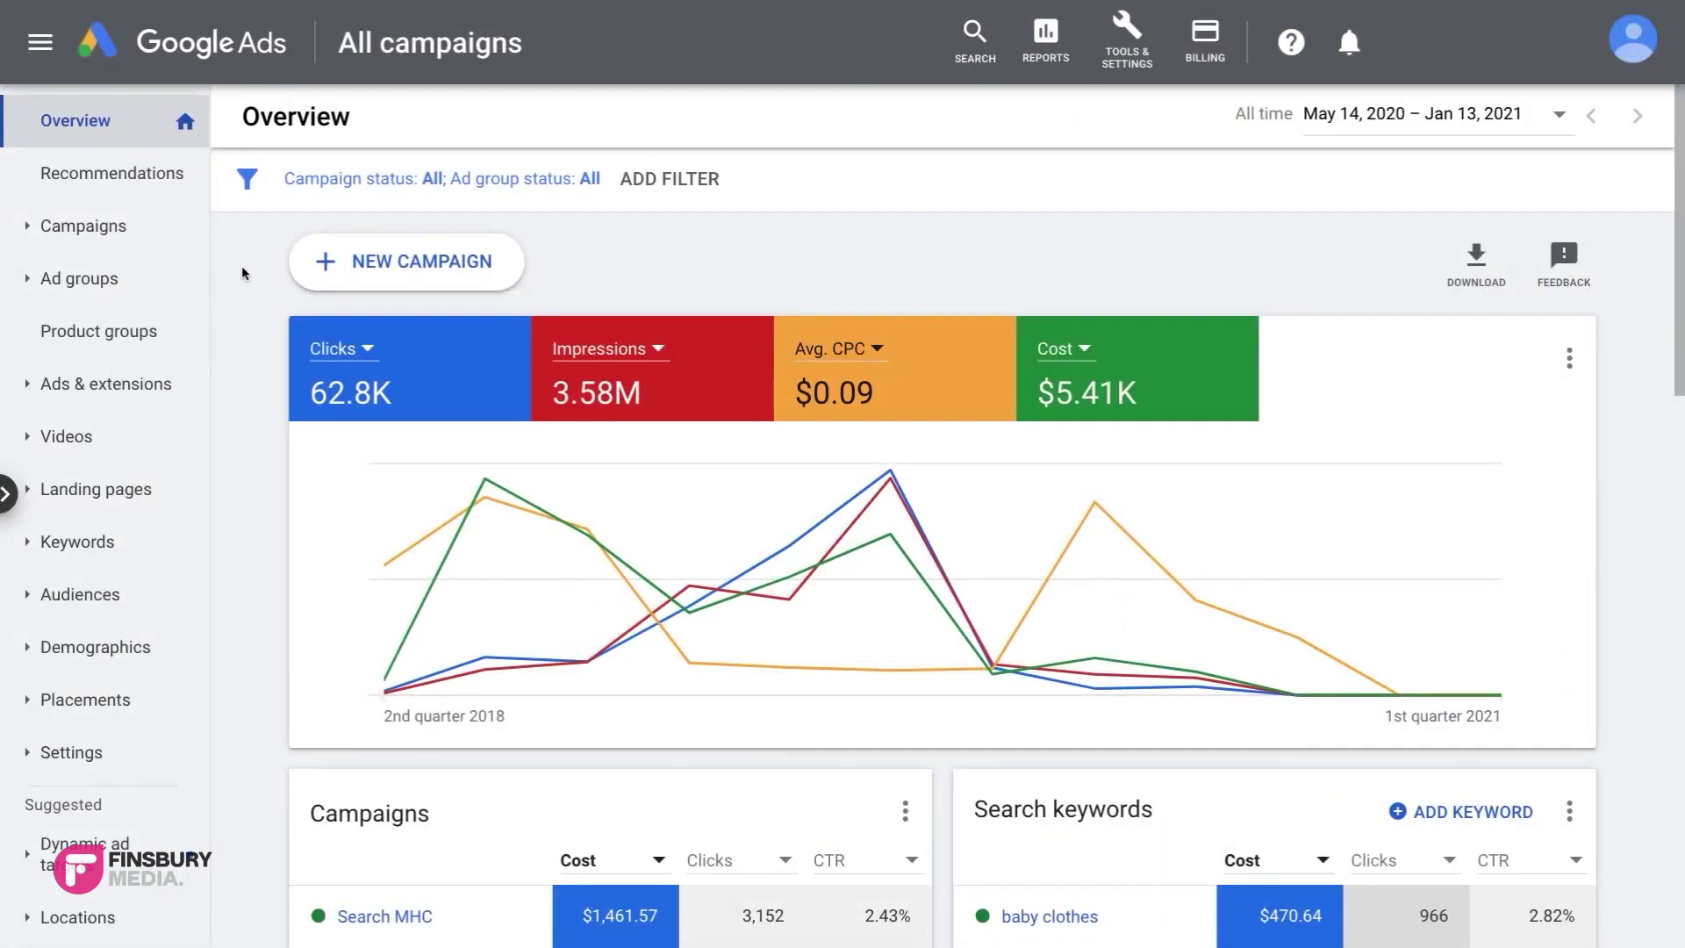
Step: Open the Campaigns table from the left sidebar
left_click(125, 233)
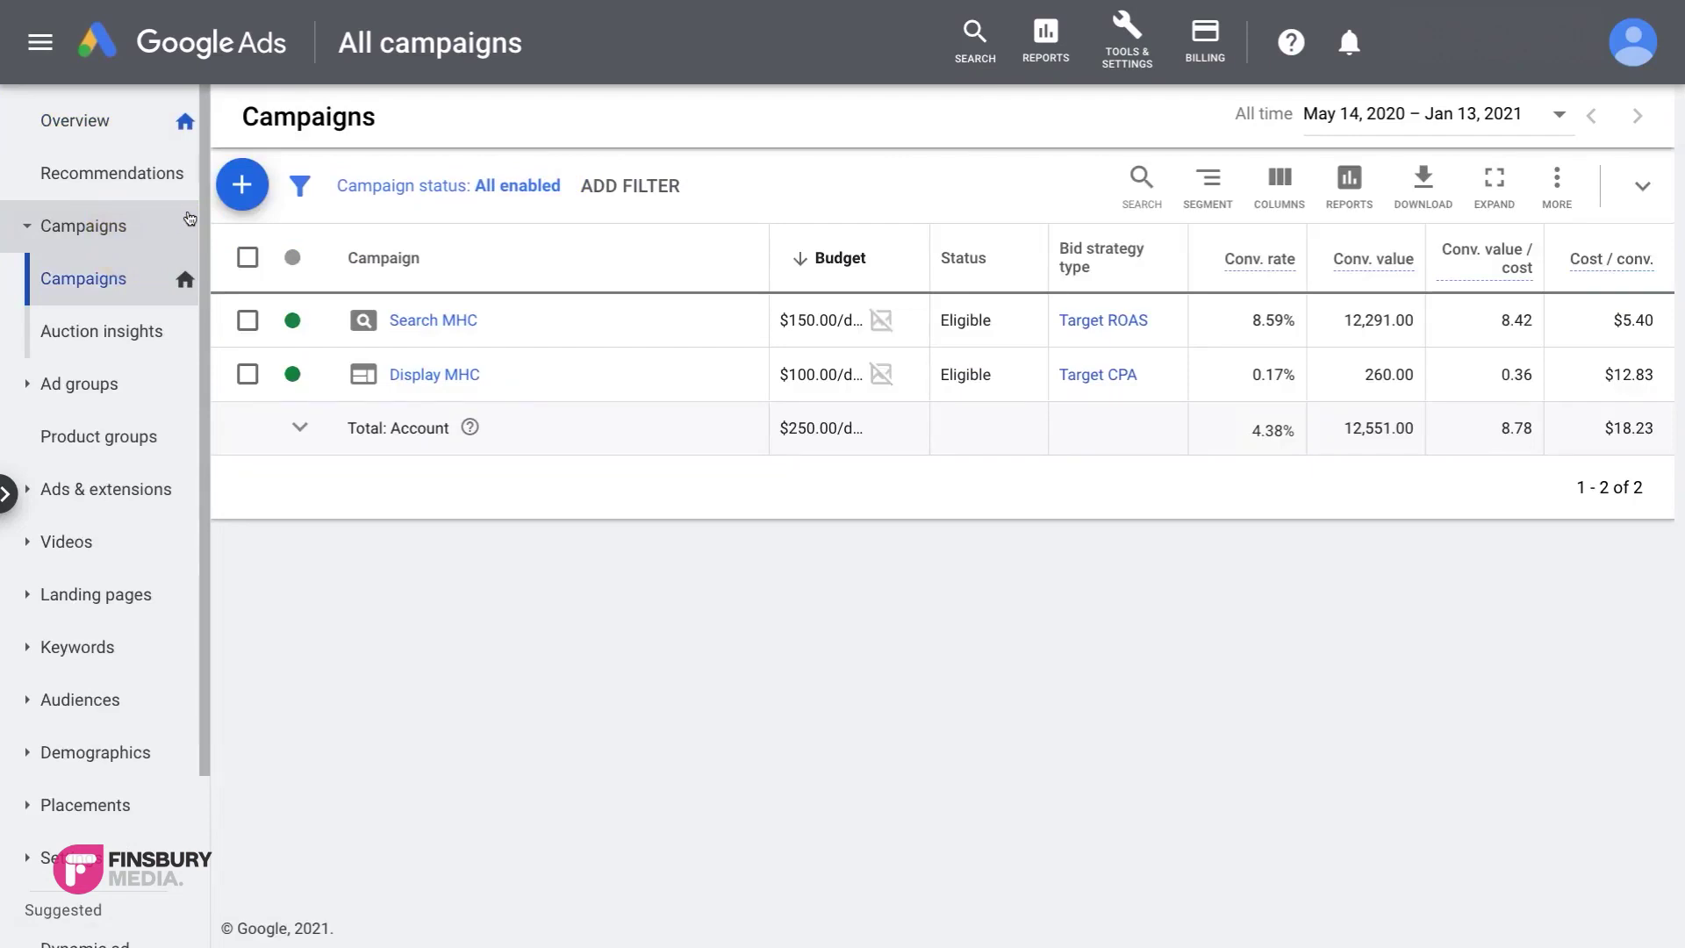
Step: Create a new Local store visits and promotions campaign using all business locations
left_click(242, 184)
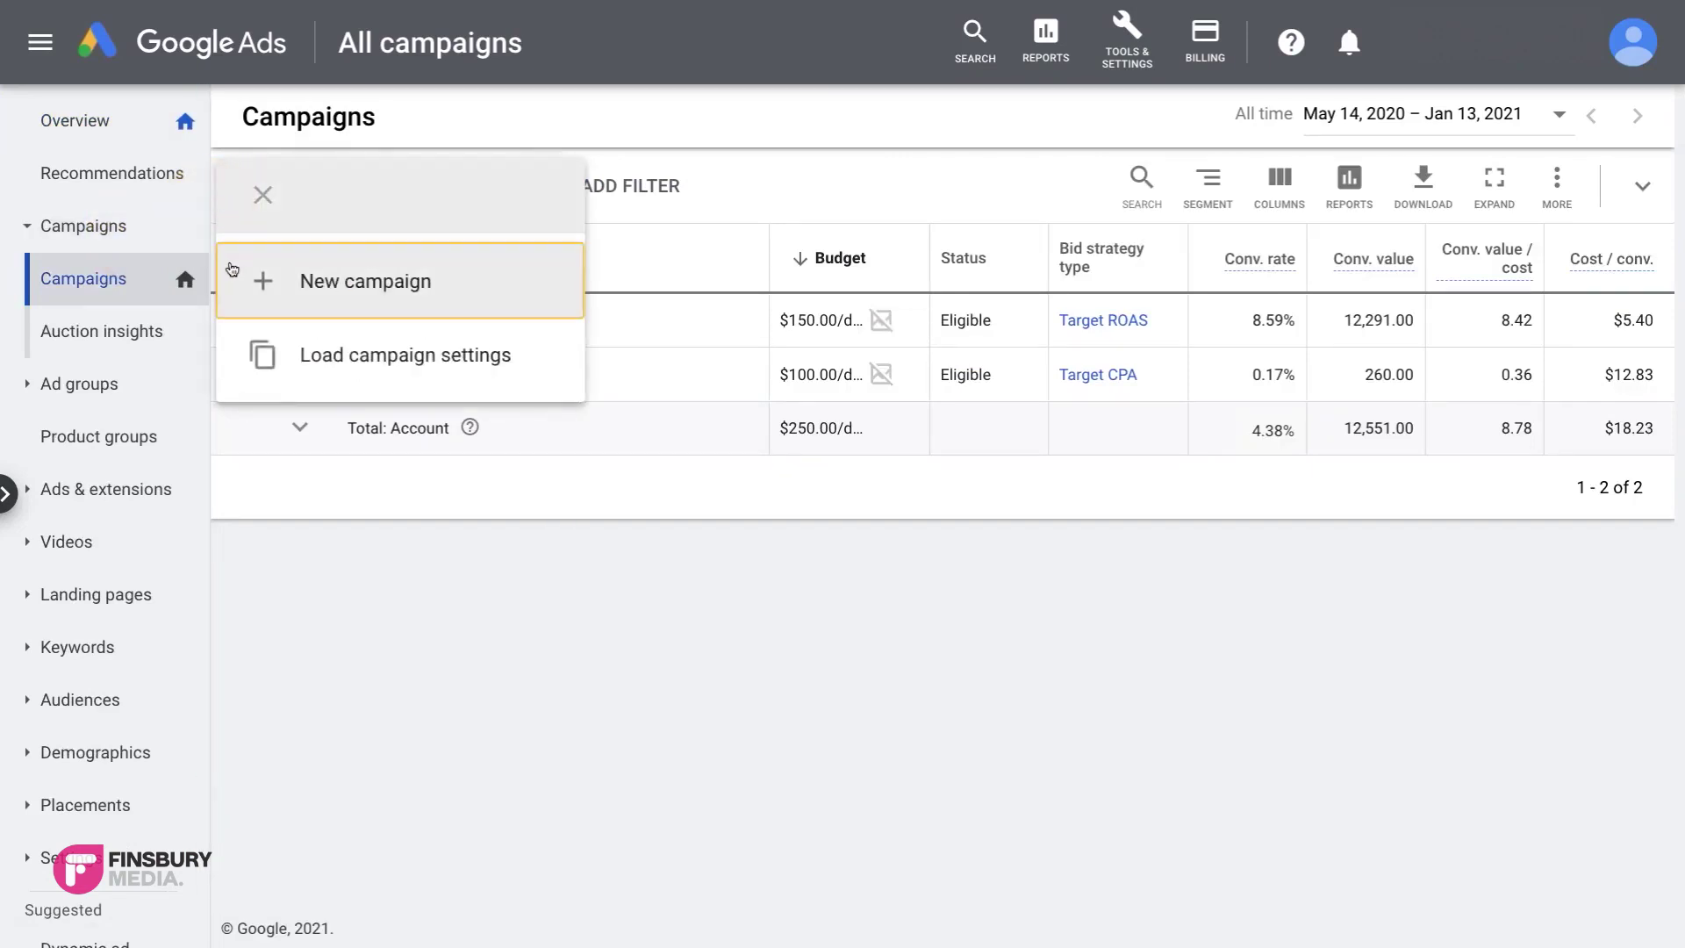
left_click(233, 269)
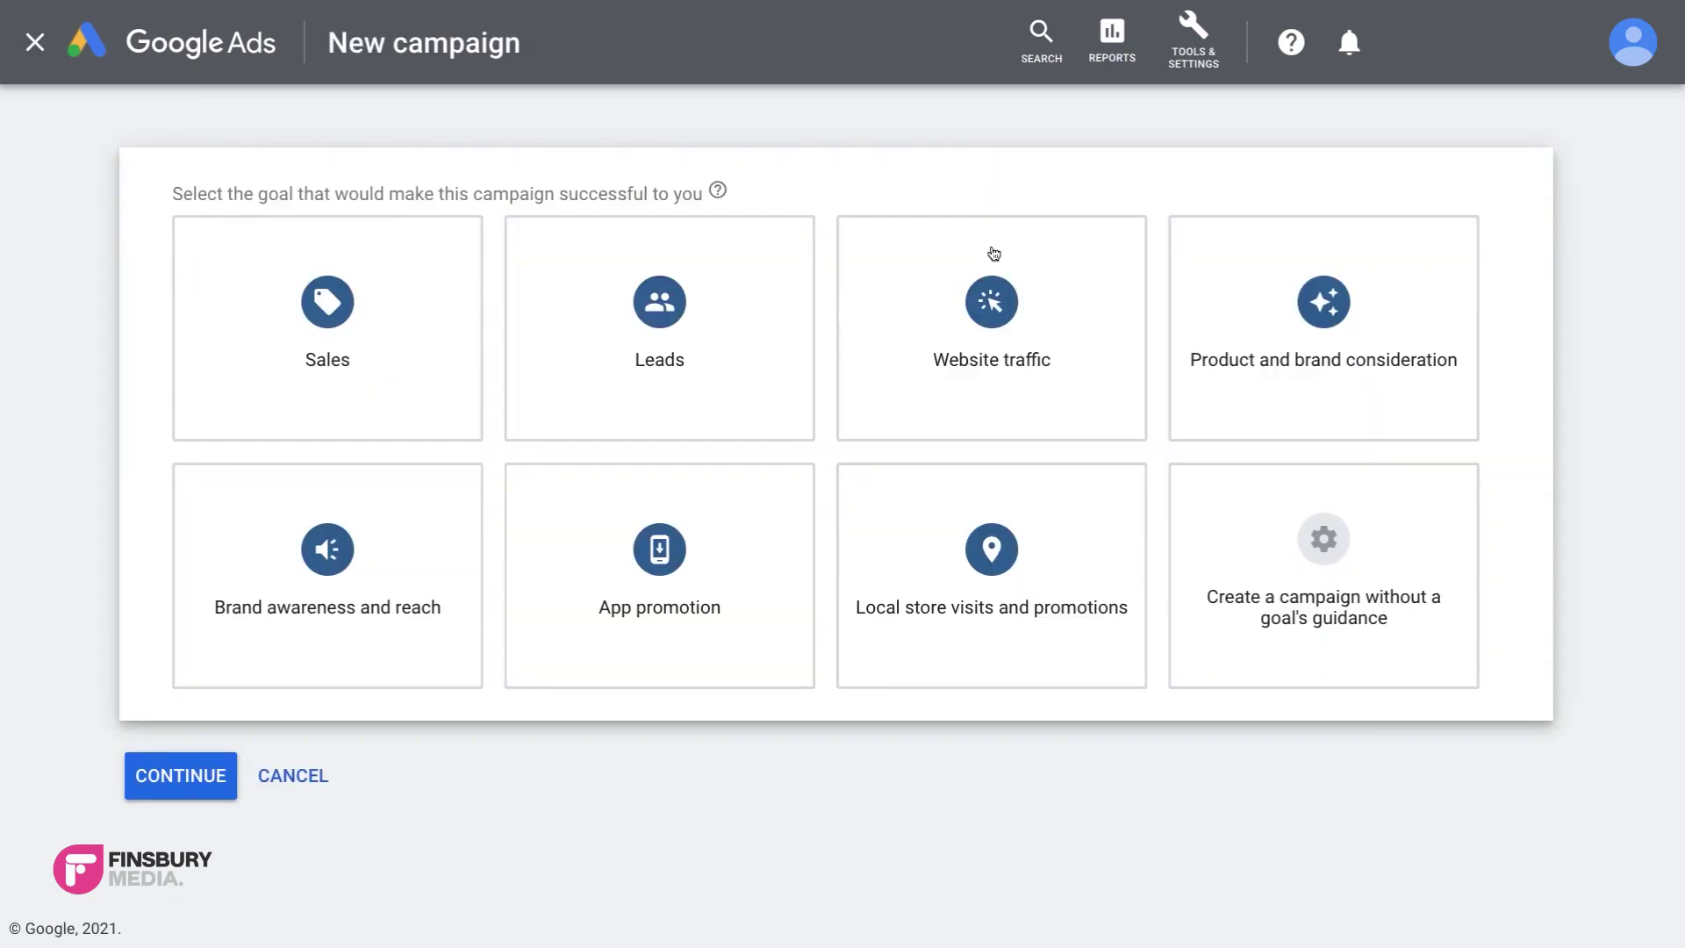
left_click(1007, 536)
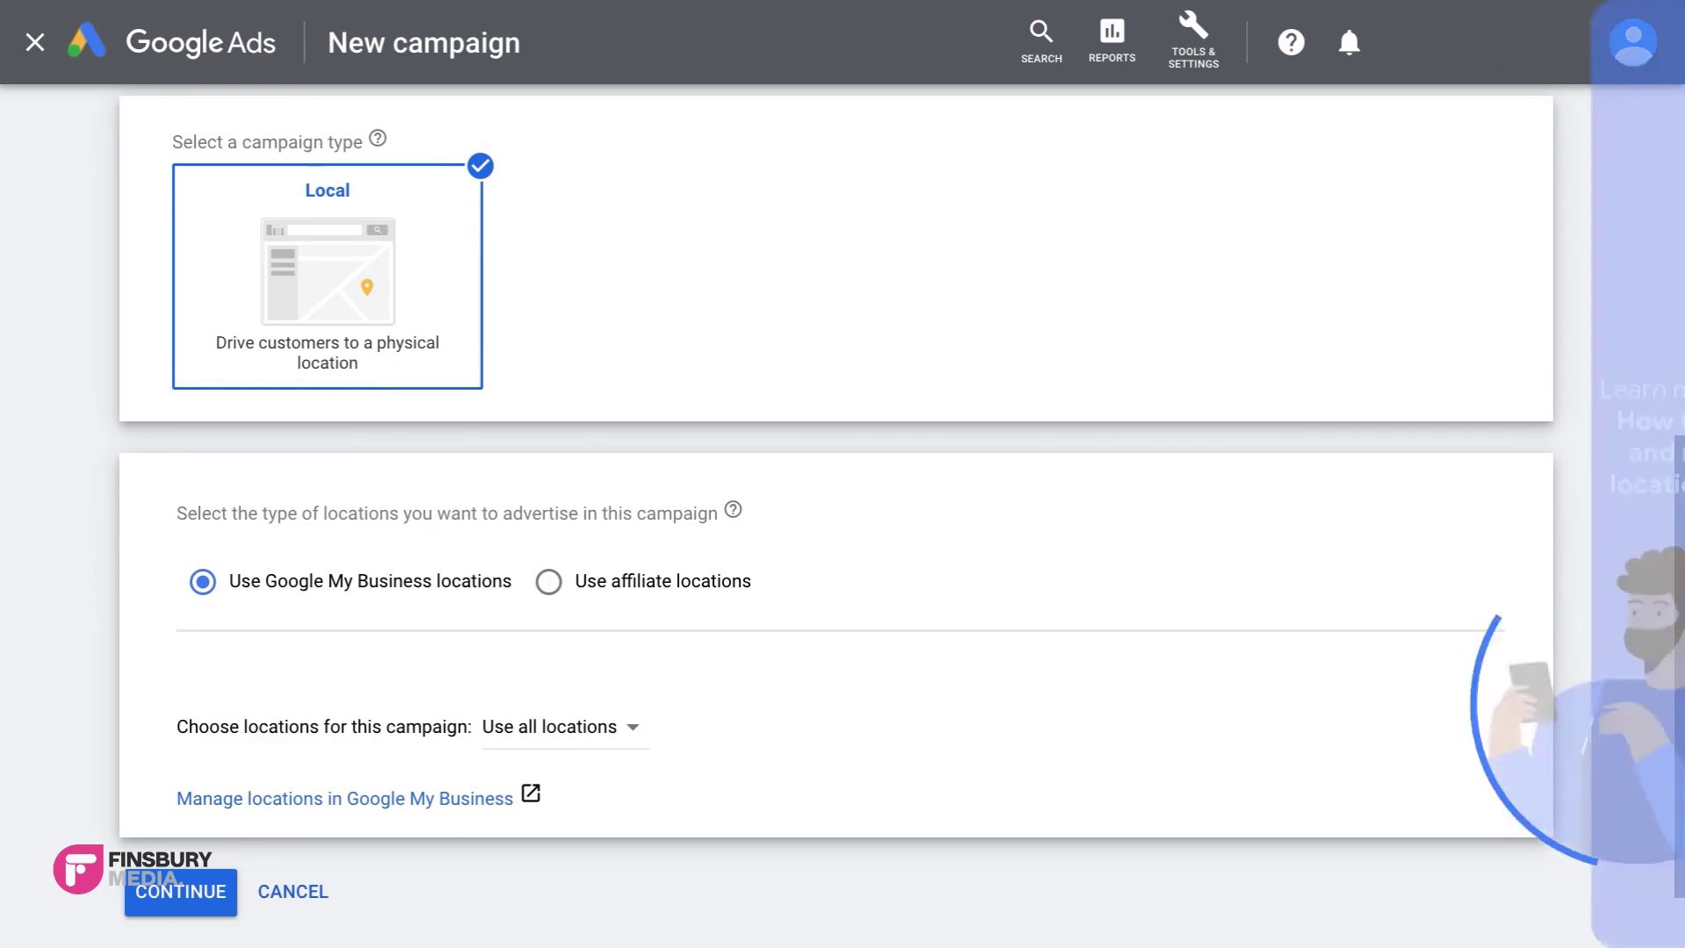
left_click(636, 742)
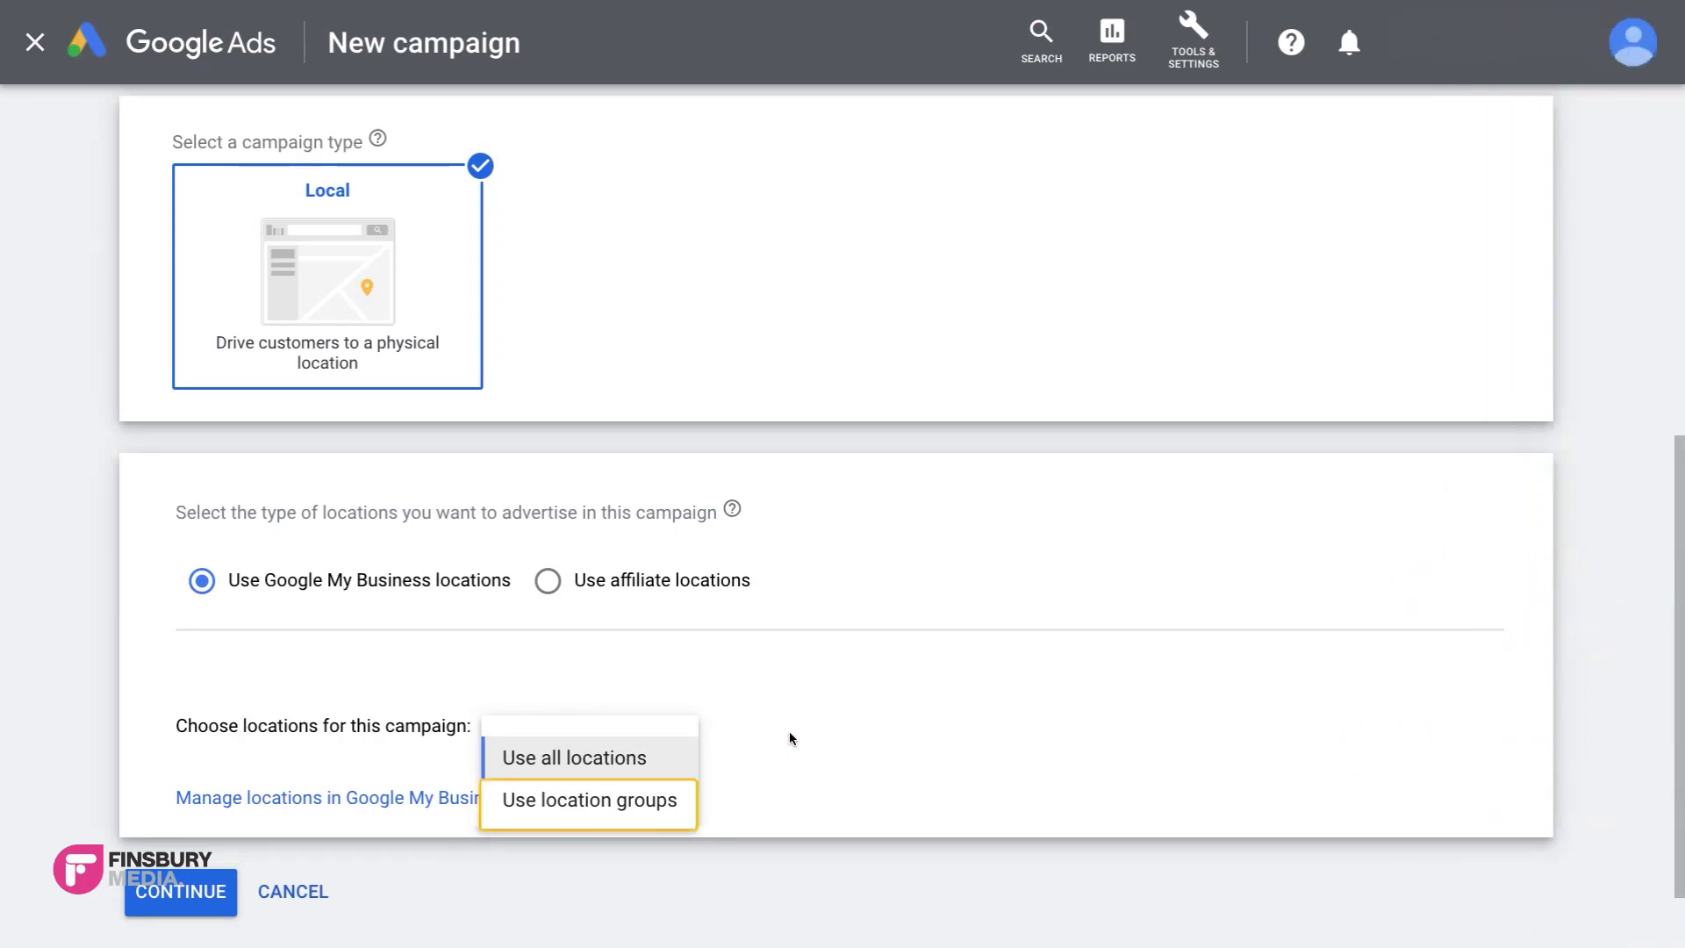
left_click(789, 730)
left_click(227, 899)
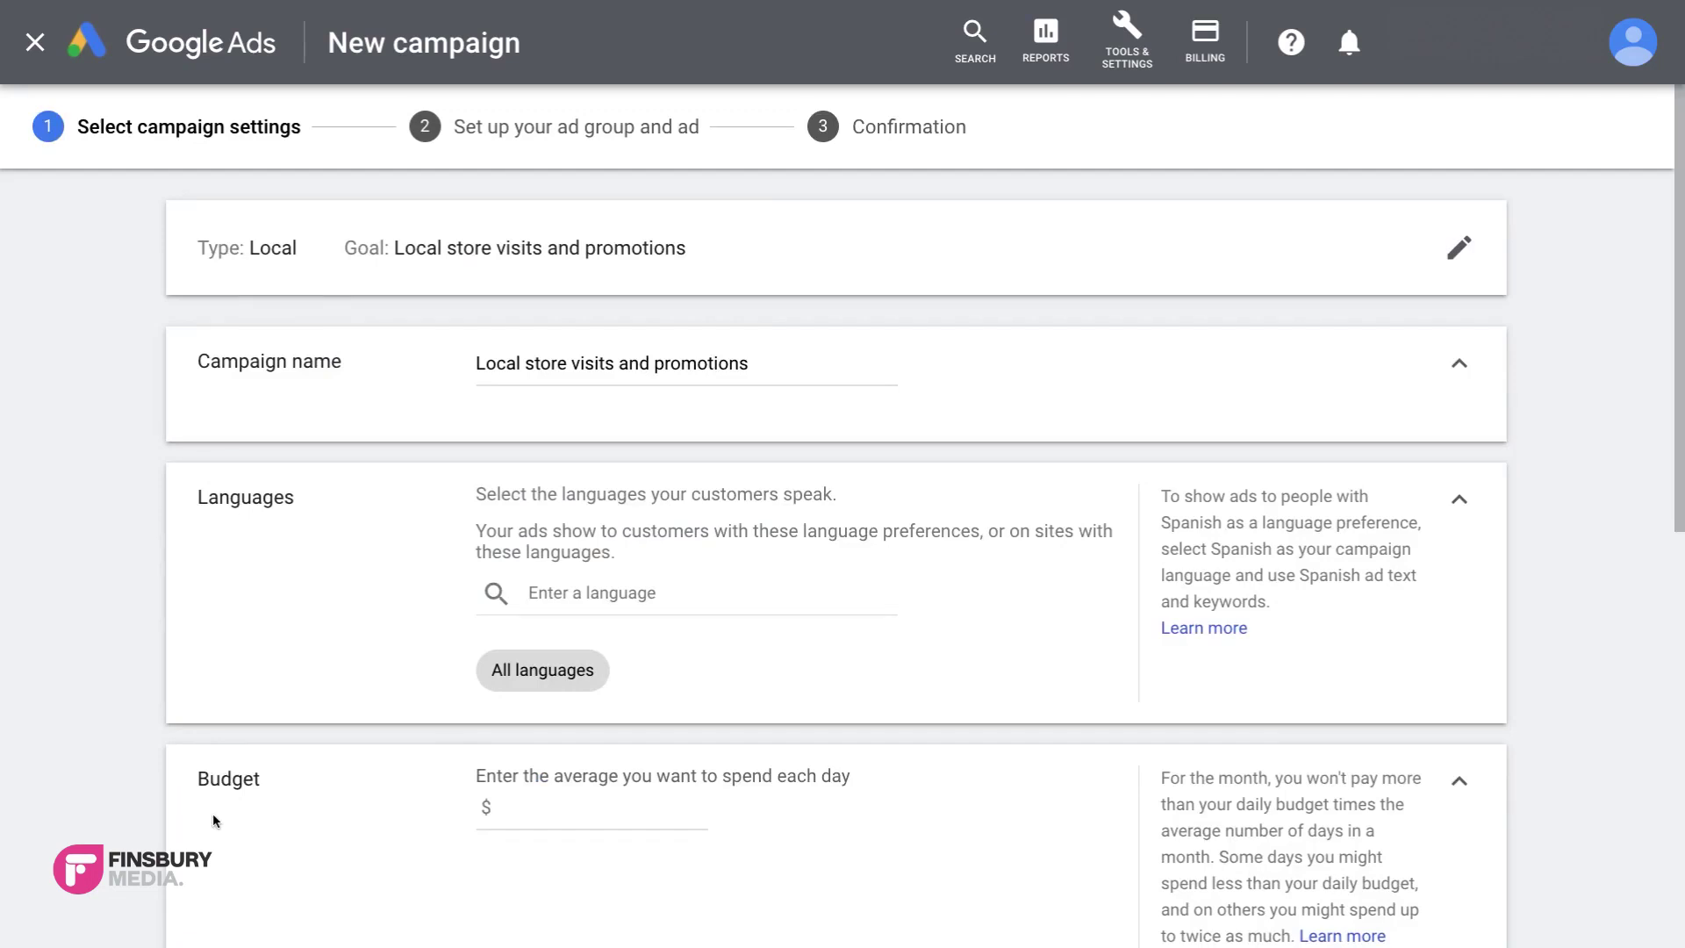
Step: Target English-speaking customers and set the average daily budget to $1000
left_click(577, 600)
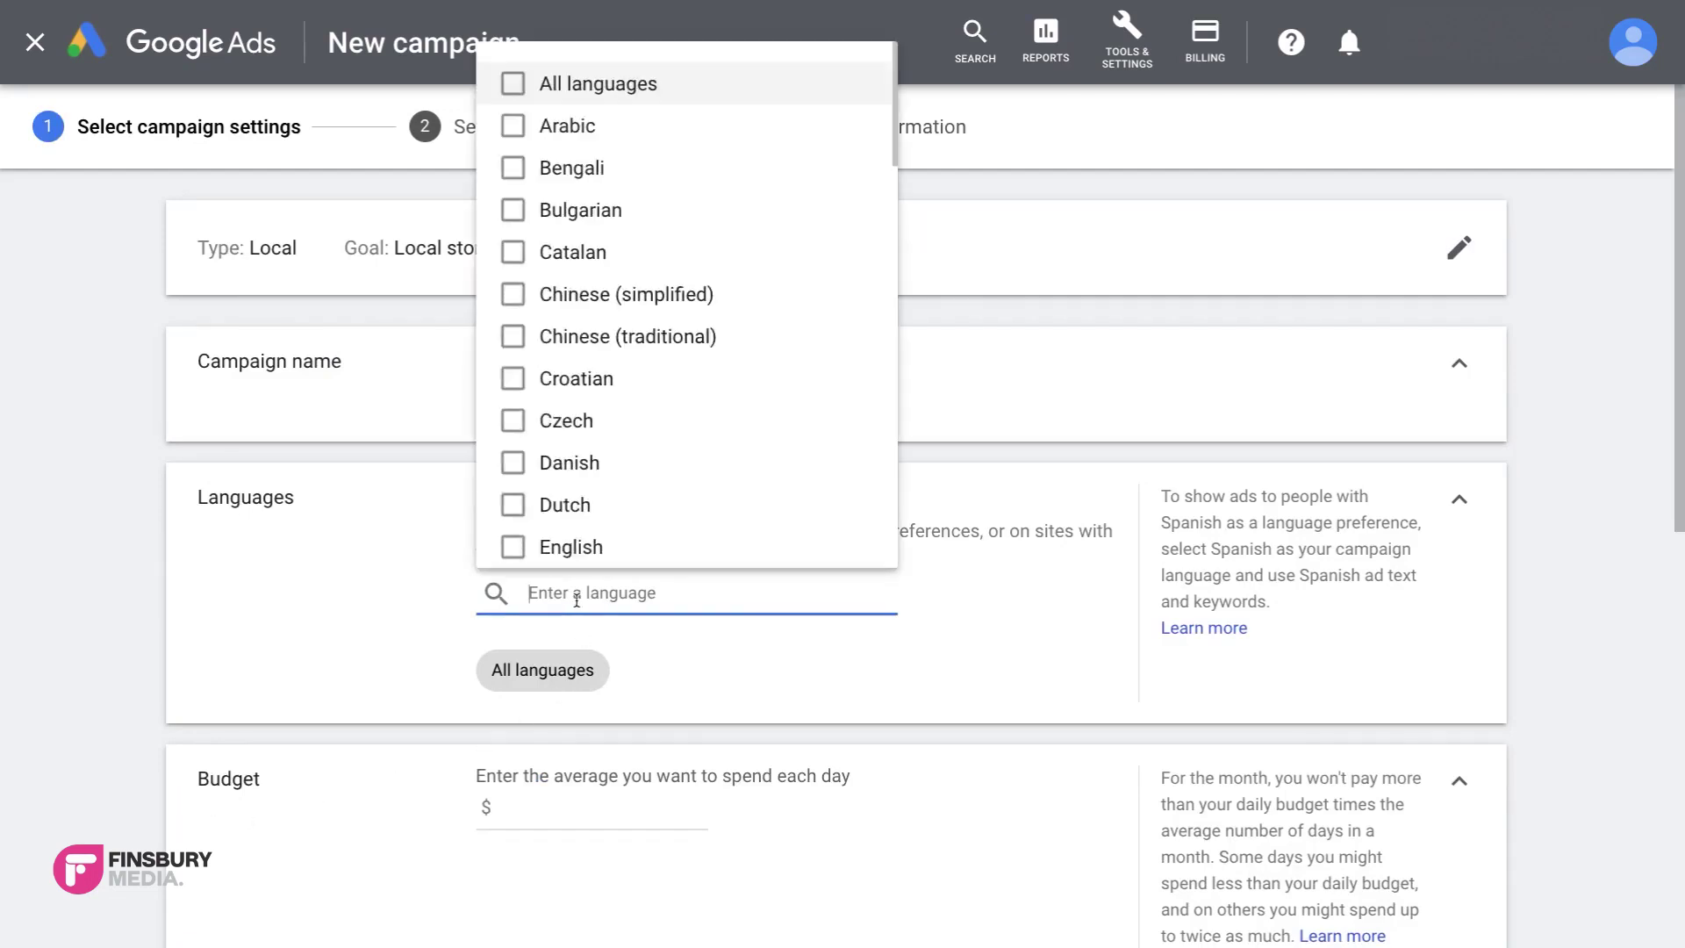
left_click(509, 550)
left_click(372, 616)
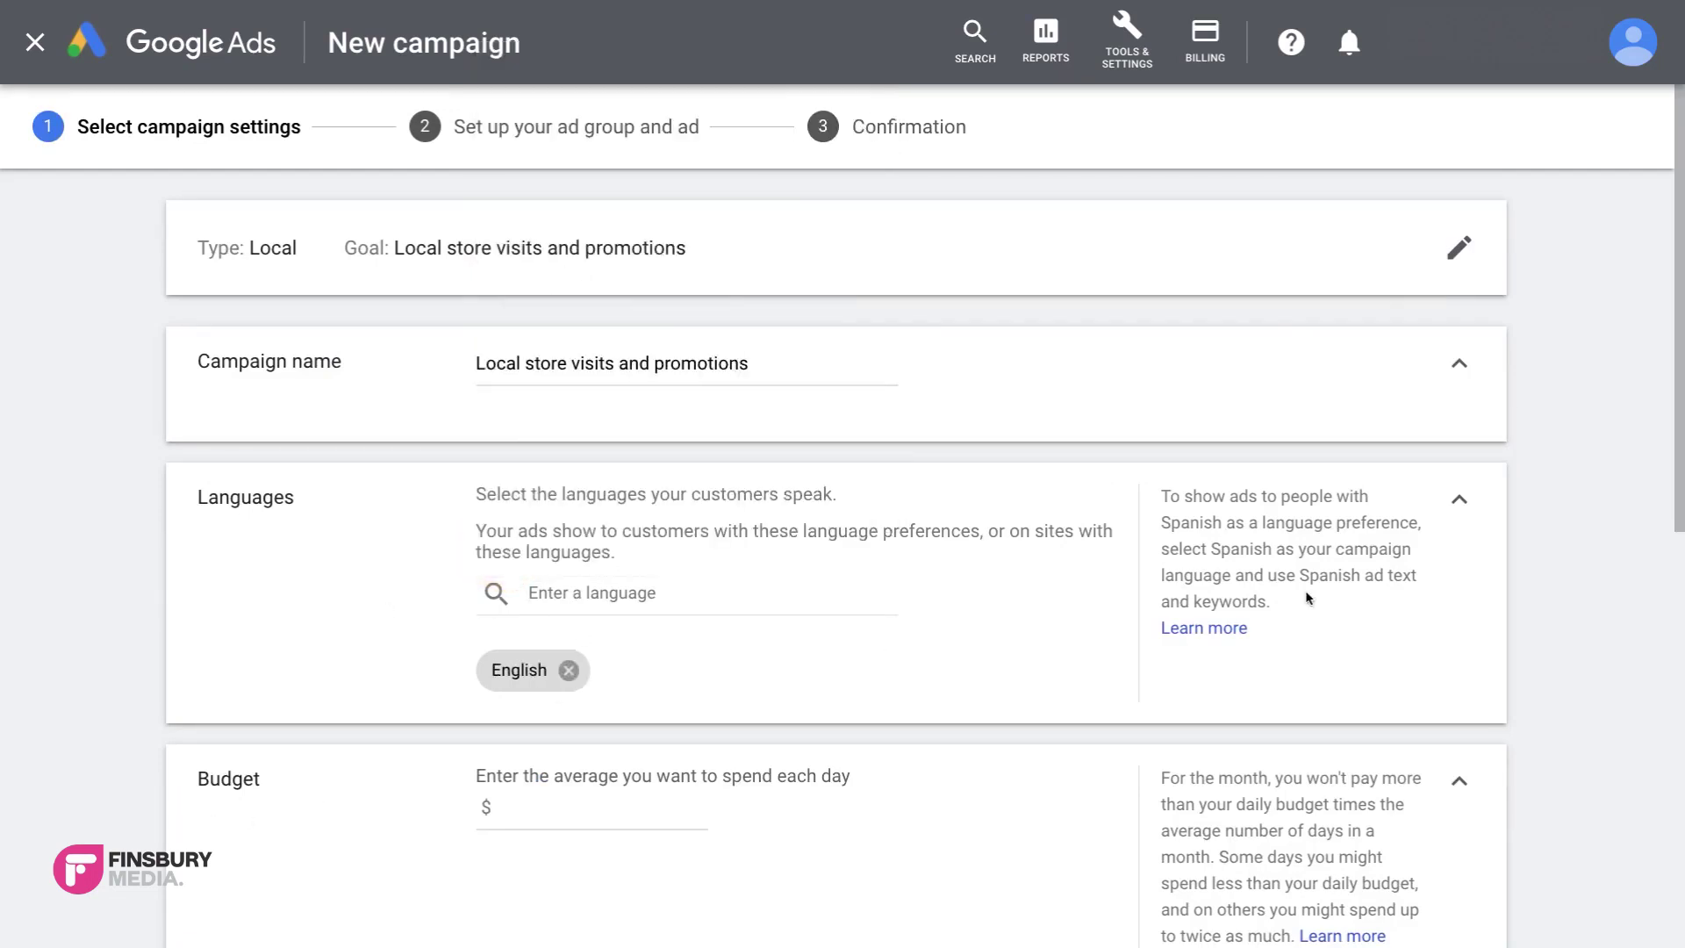
scroll(1309, 601, "down", 3)
left_click(652, 360)
type("1000")
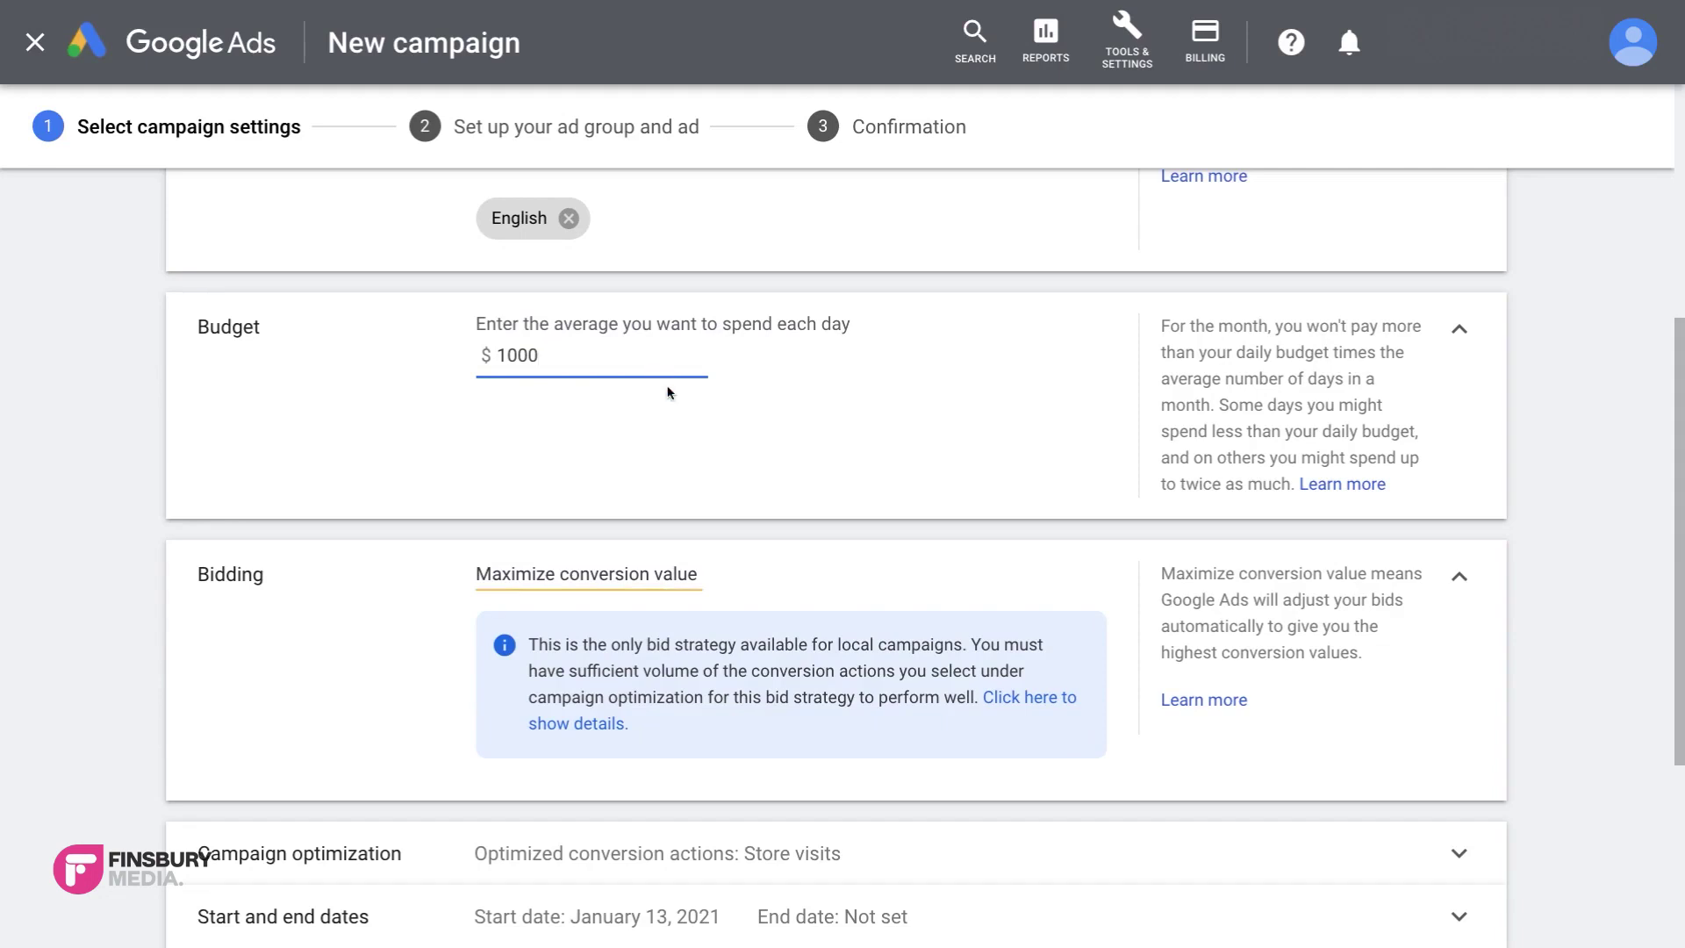
left_click_drag(1679, 435, 1681, 601)
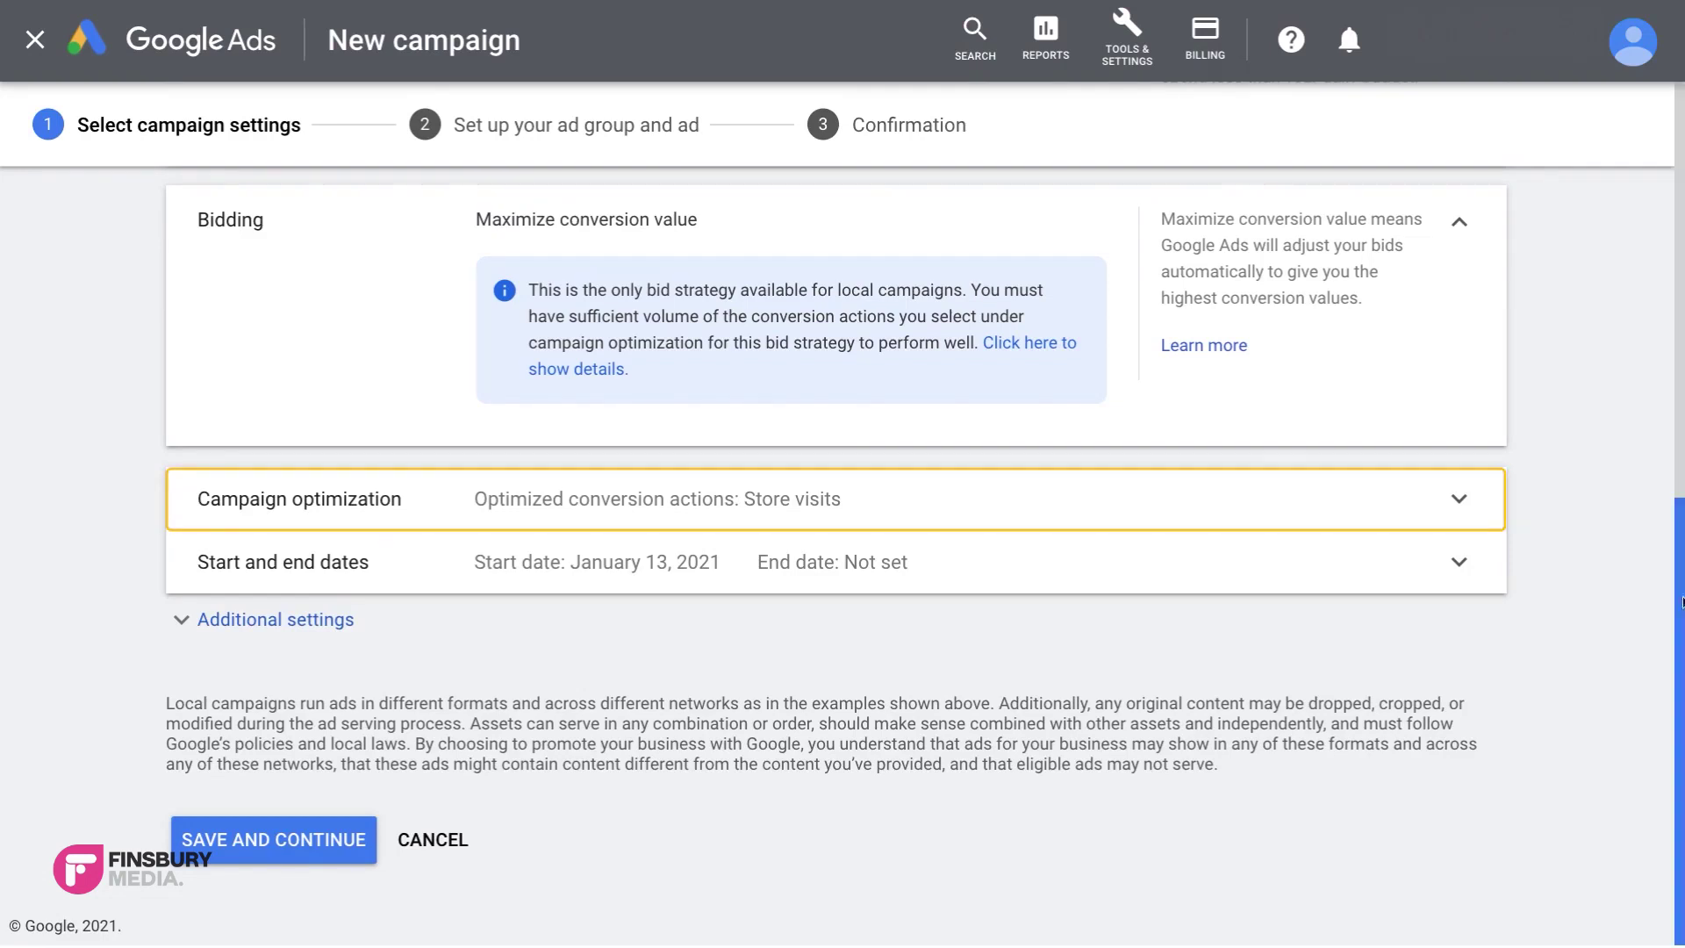
Step: Add call clicks and driving directions as conversion actions and adjust their values
left_click(1480, 512)
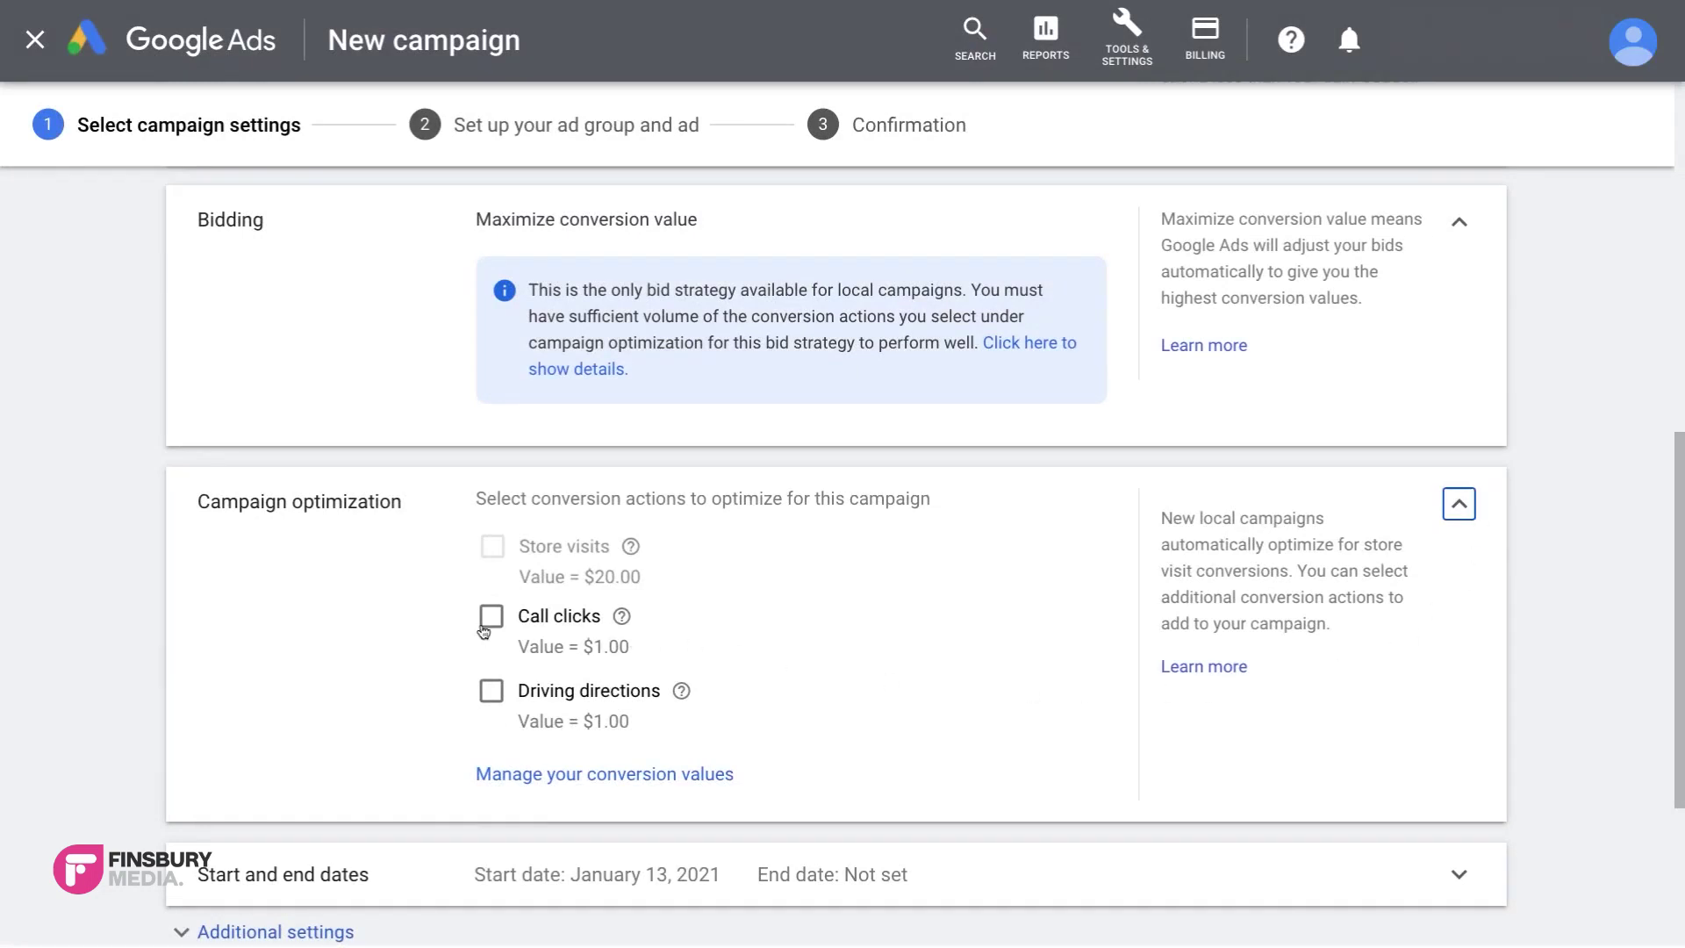
left_click(491, 617)
left_click(490, 689)
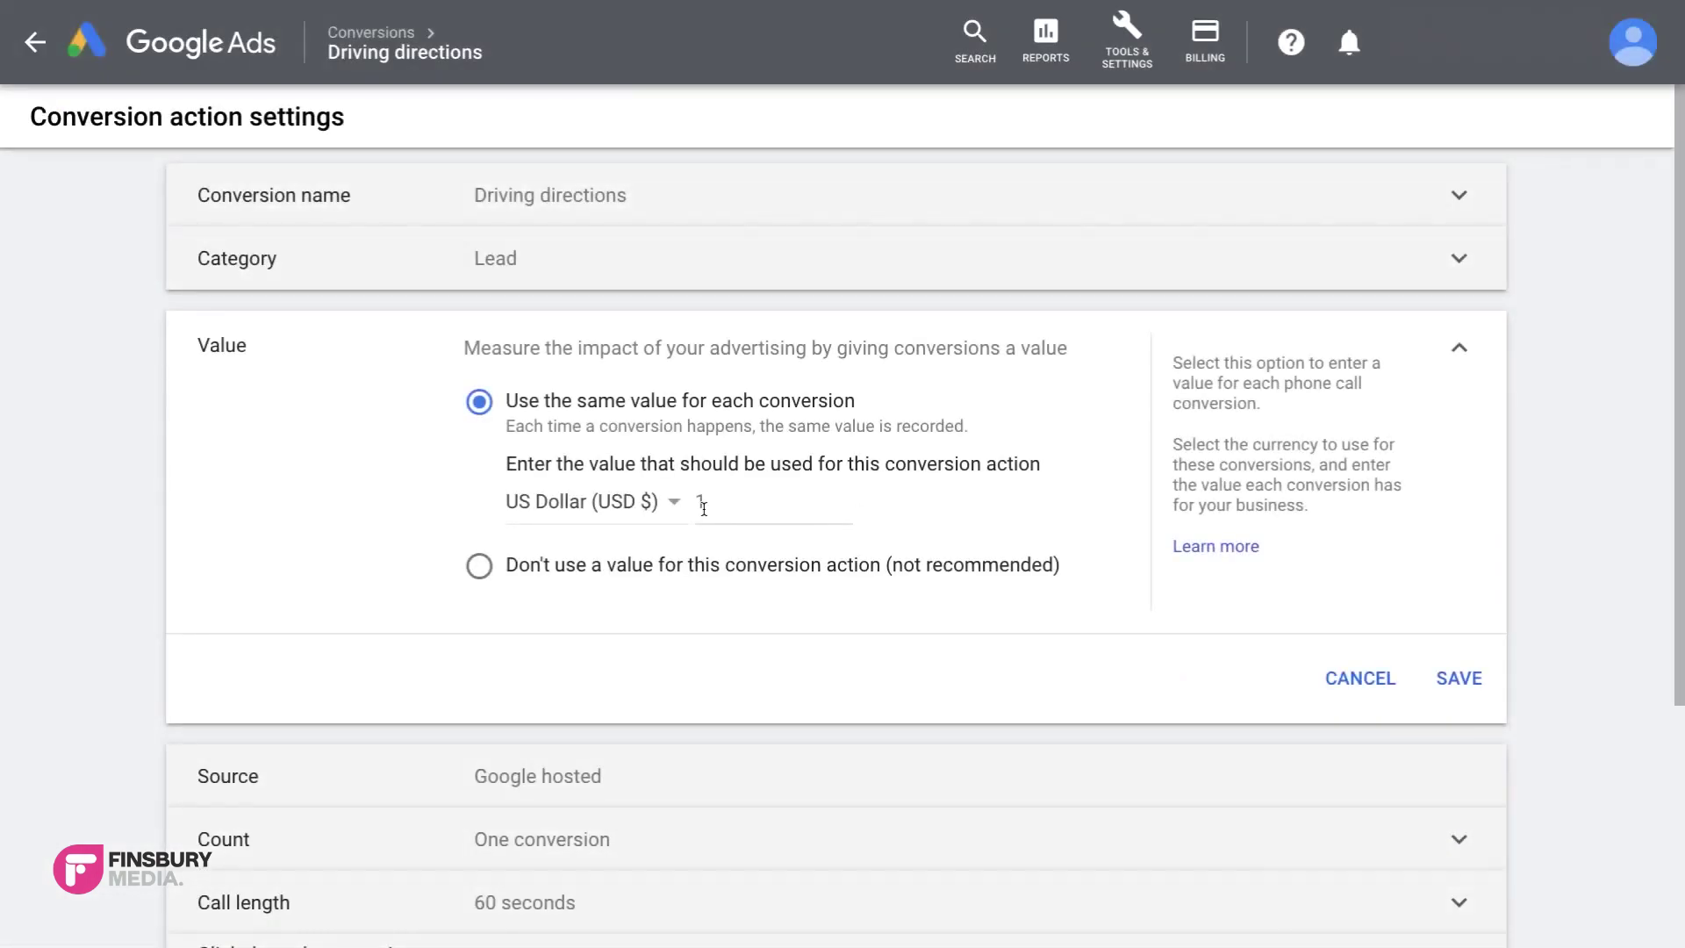
left_click(703, 506)
key("BackSpace")
type("30")
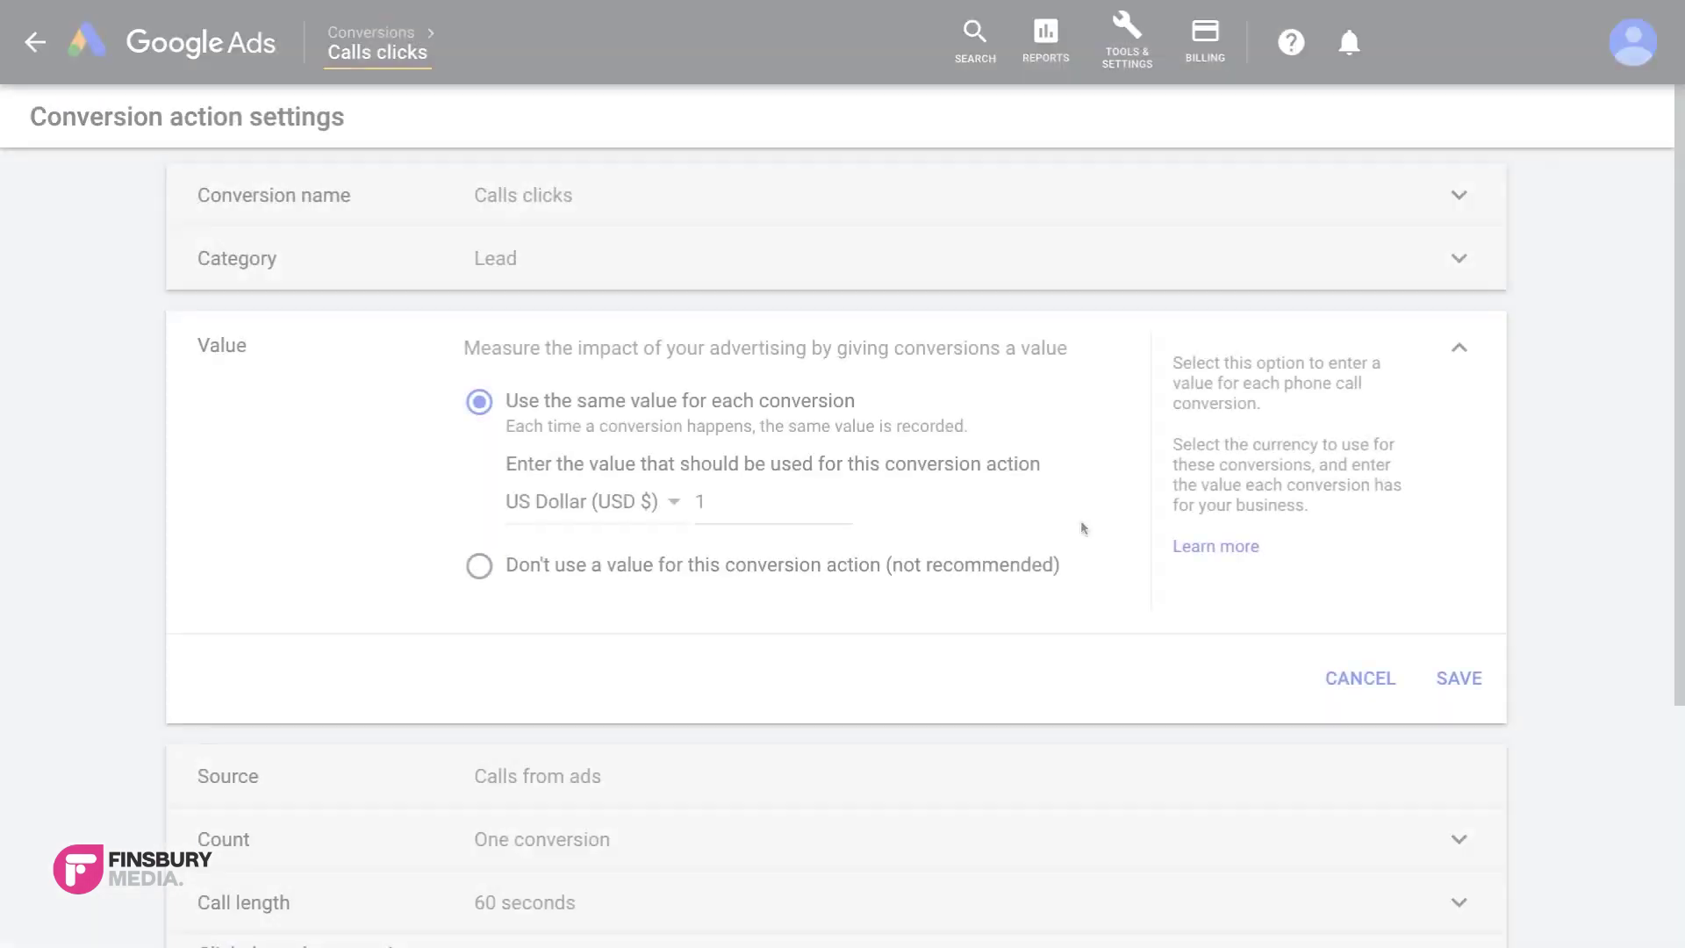
left_click(736, 501)
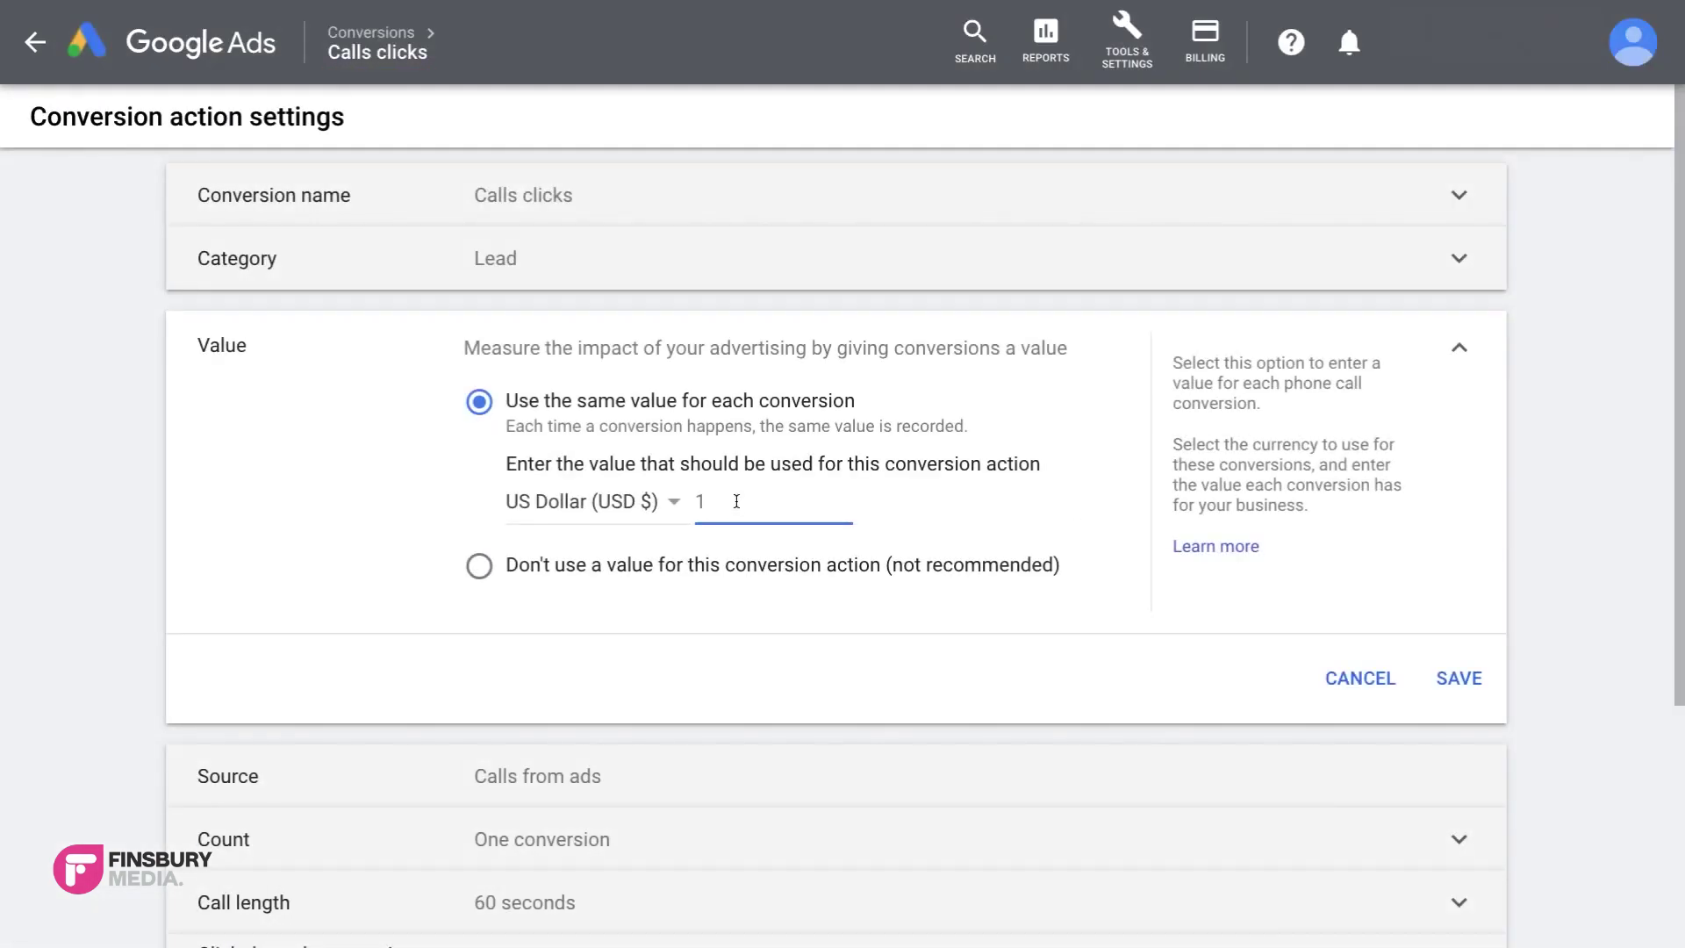
type("5")
left_click(972, 530)
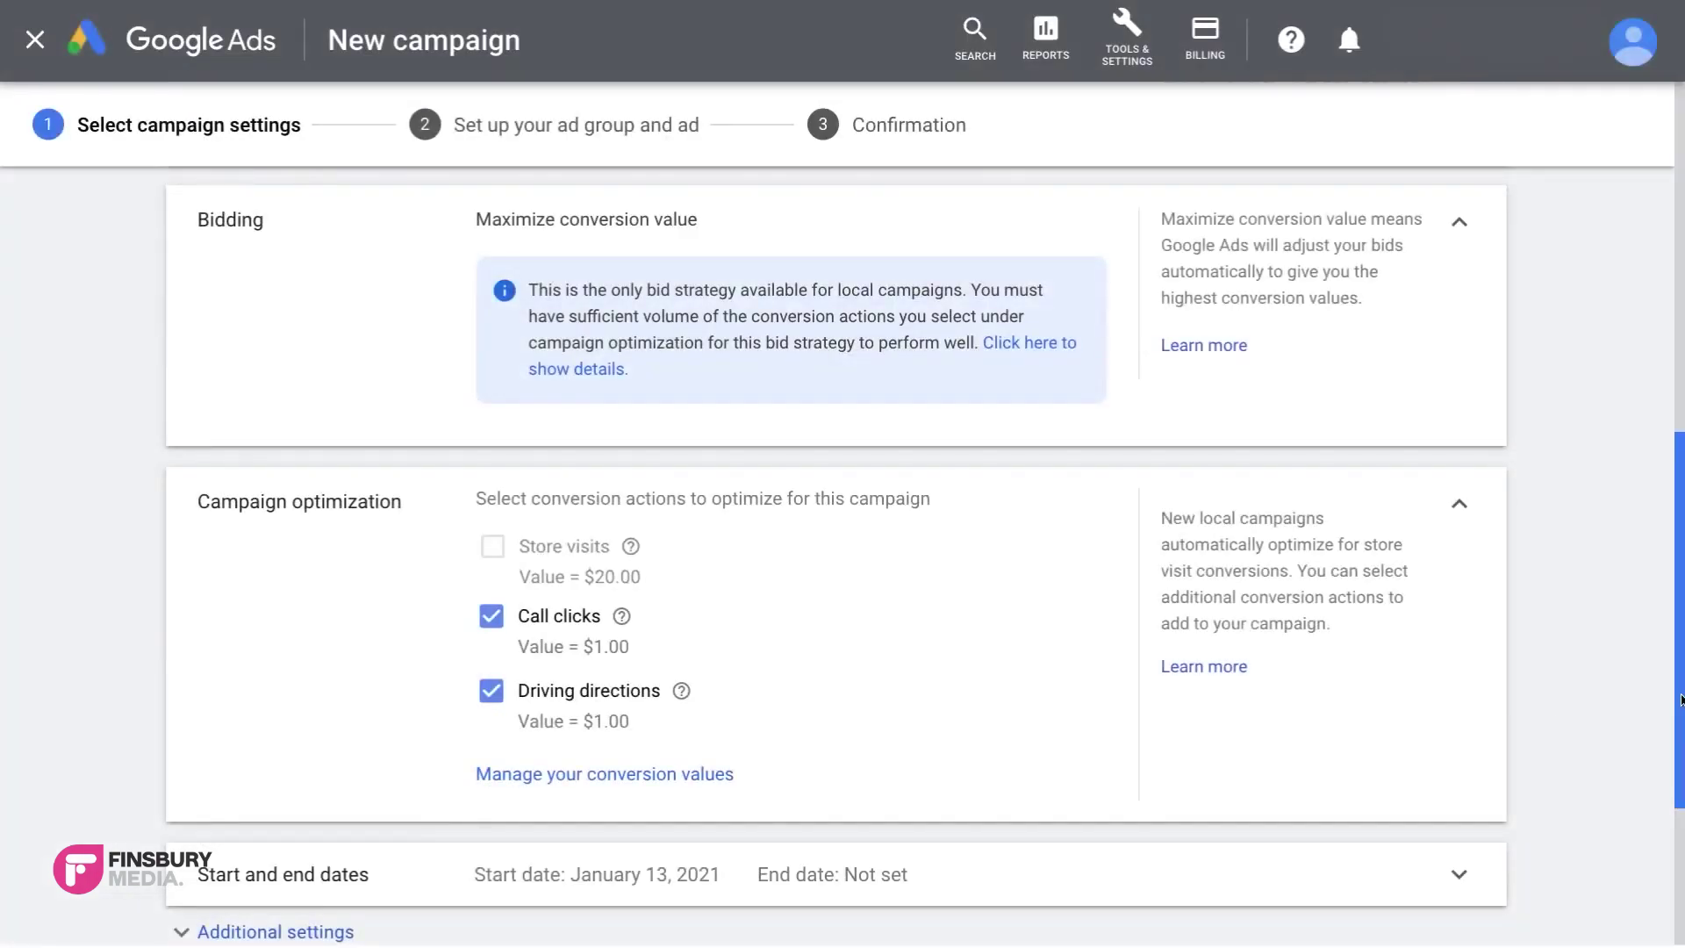
scroll(1682, 701, "down", 3)
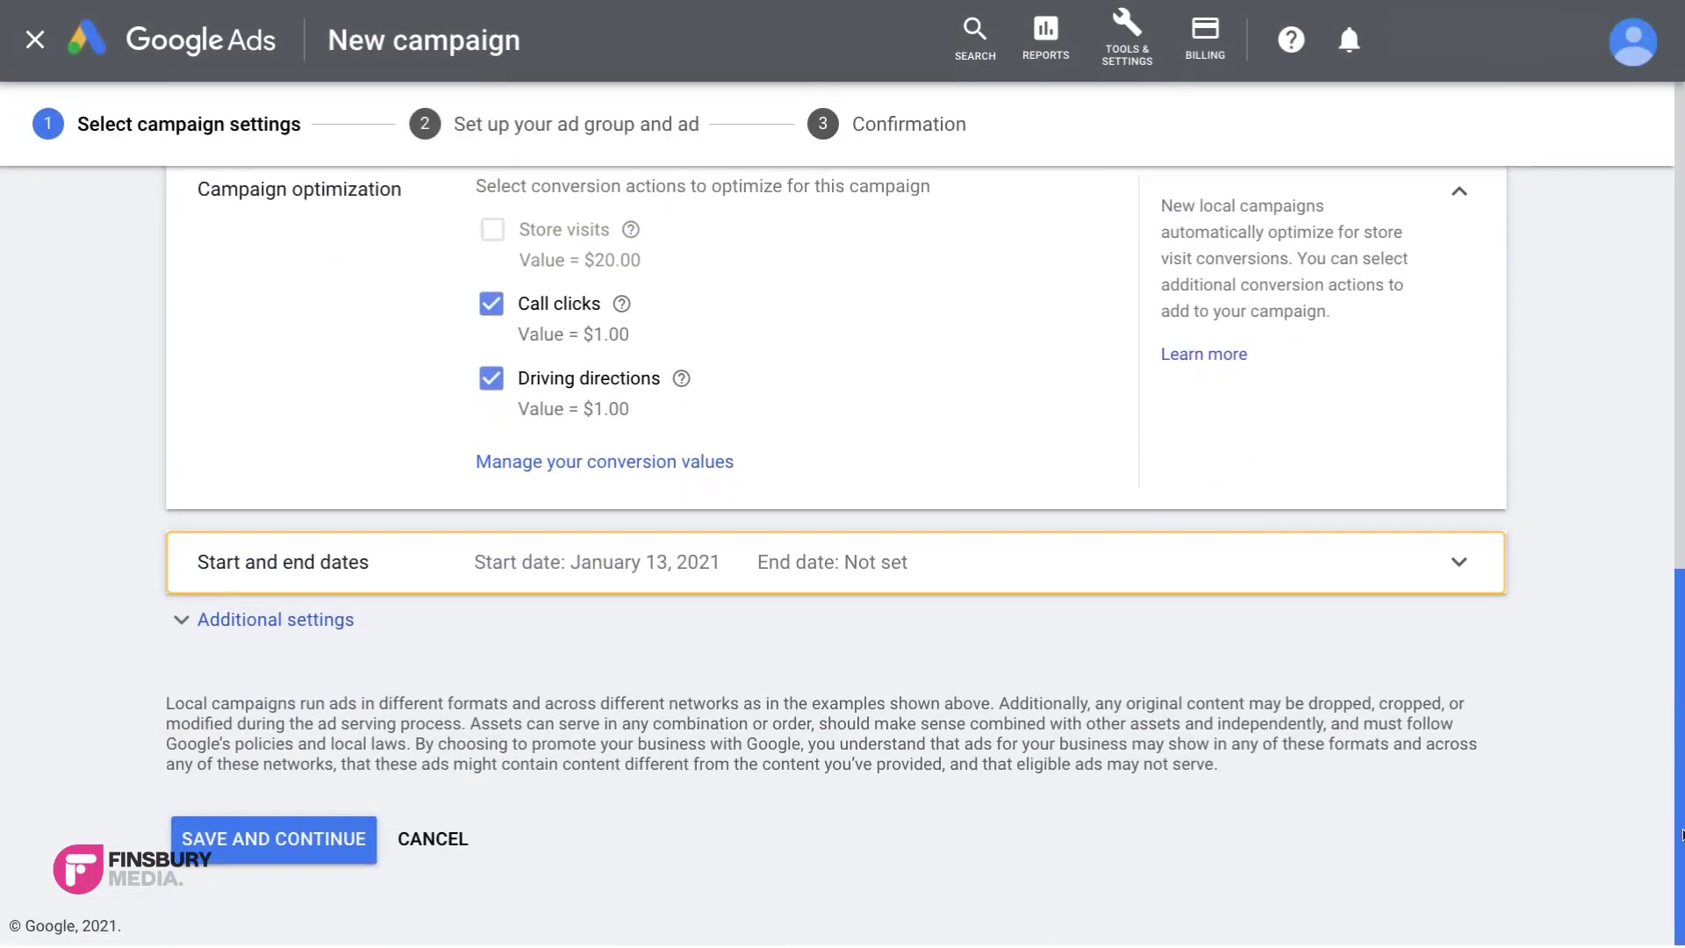
Step: Keep January 13, 2021 as the campaign start date
left_click(1456, 590)
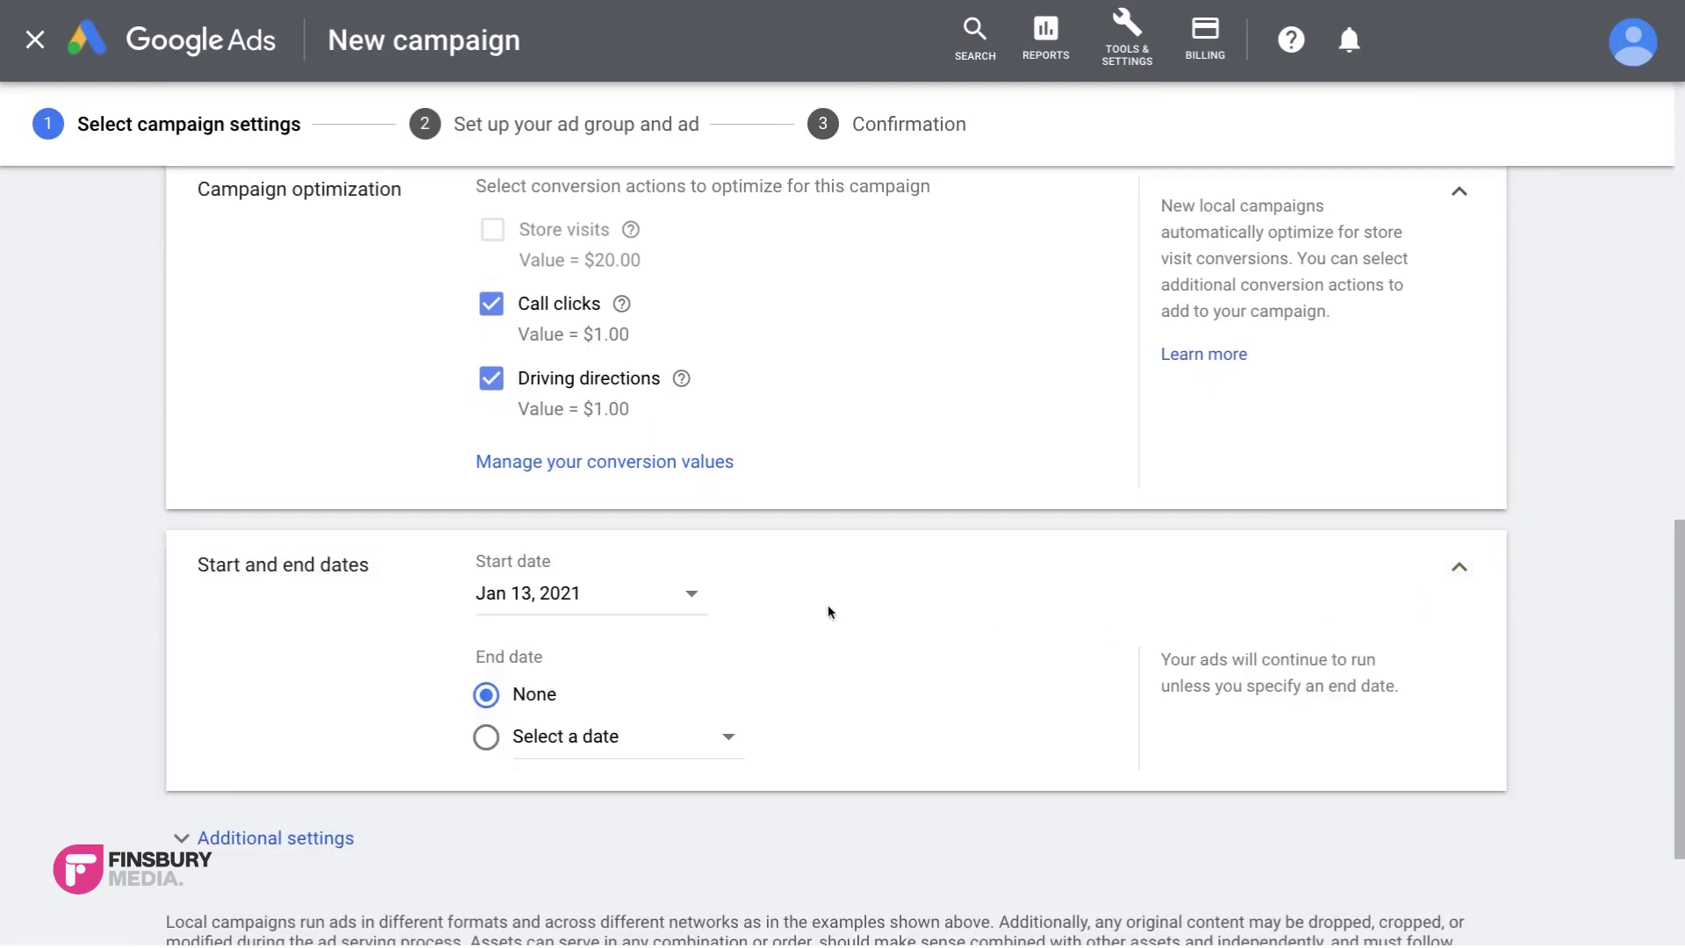
left_click(699, 602)
left_click(915, 605)
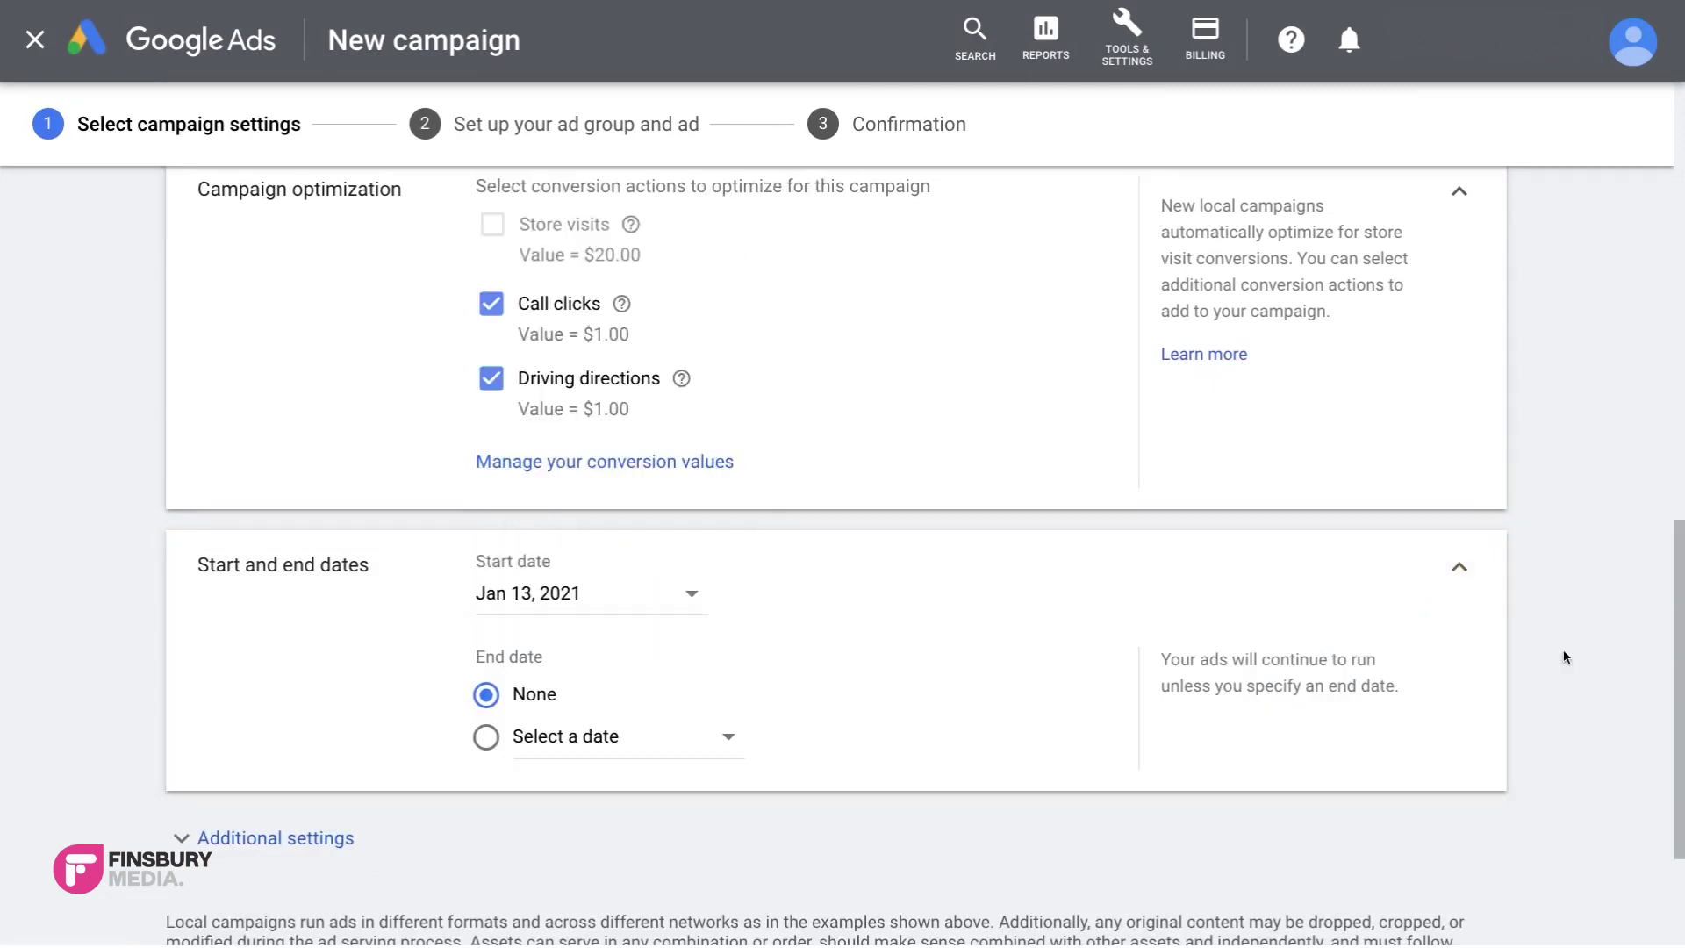
scroll(915, 606, "down", 3)
Step: Save campaign settings and enter five headlines, including 'Natural fabrics for kids' and 'Buy online today'
left_click(352, 865)
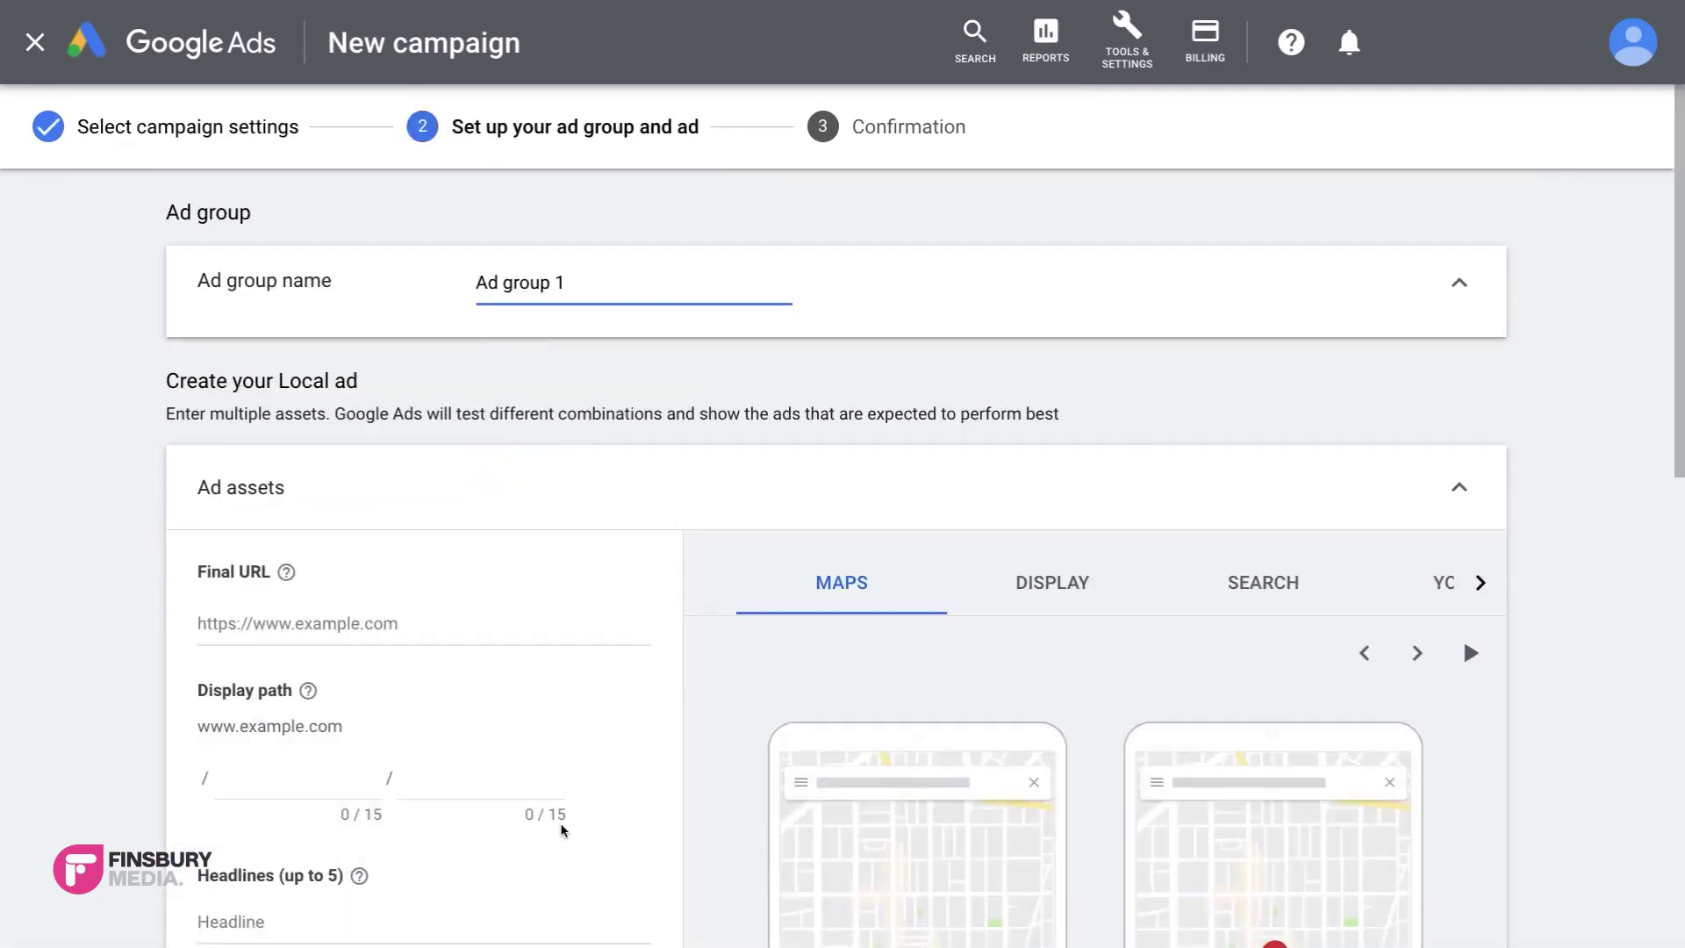
scroll(837, 543, "down", 3)
scroll(843, 554, "down", 2)
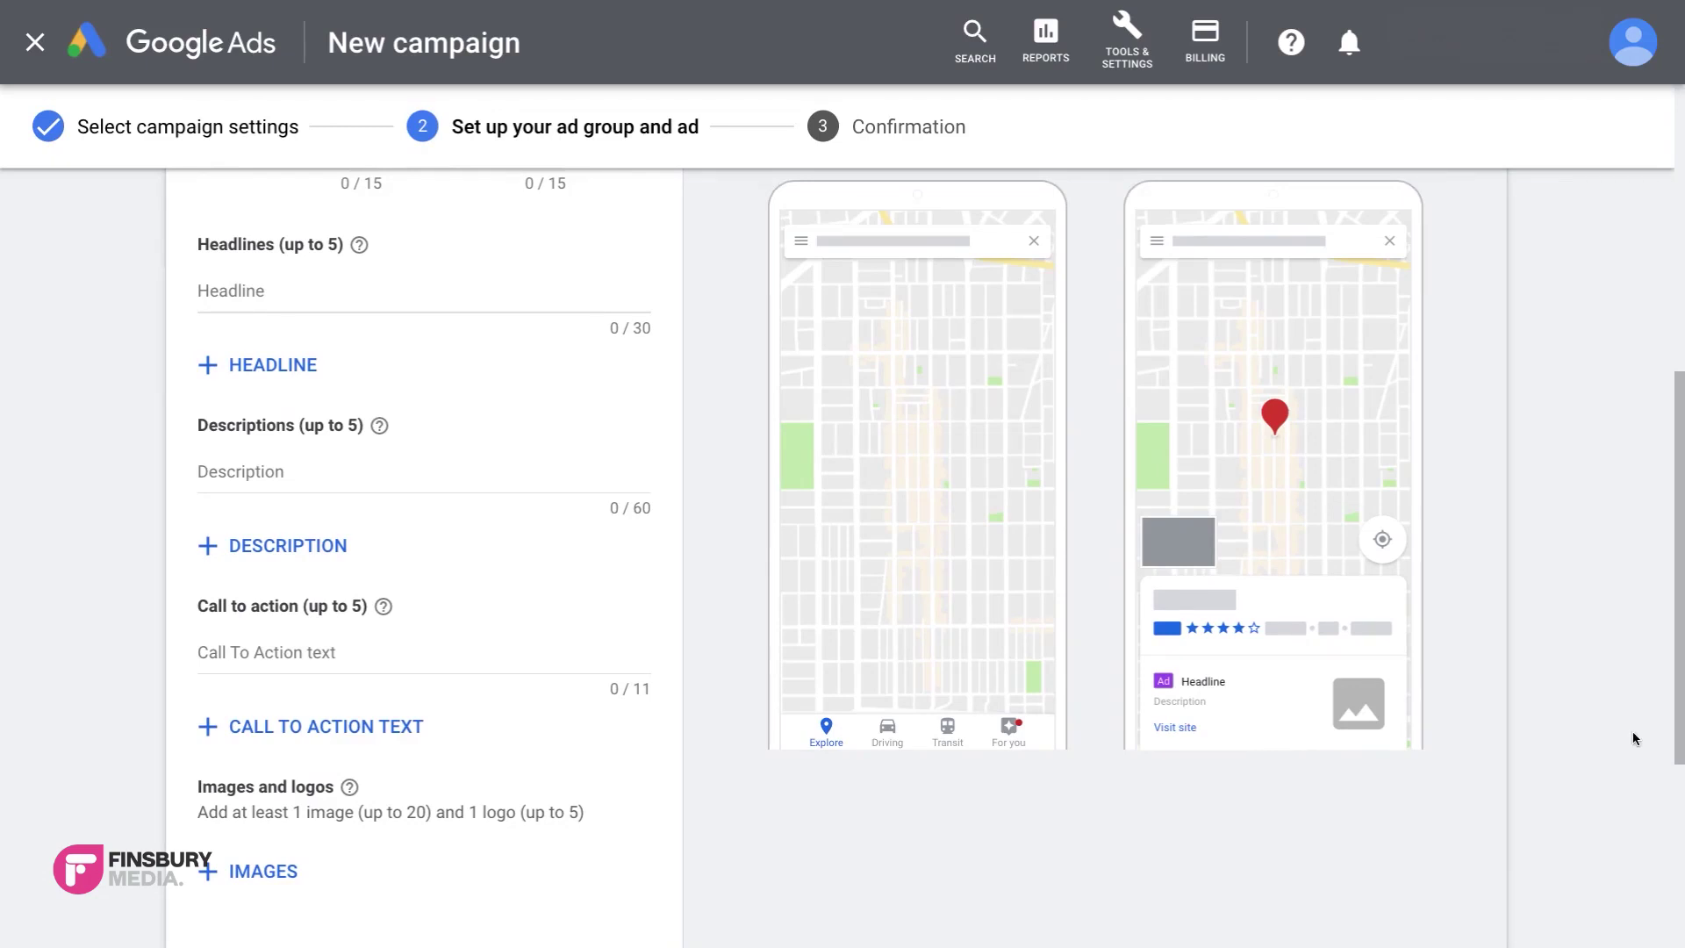
left_click(264, 365)
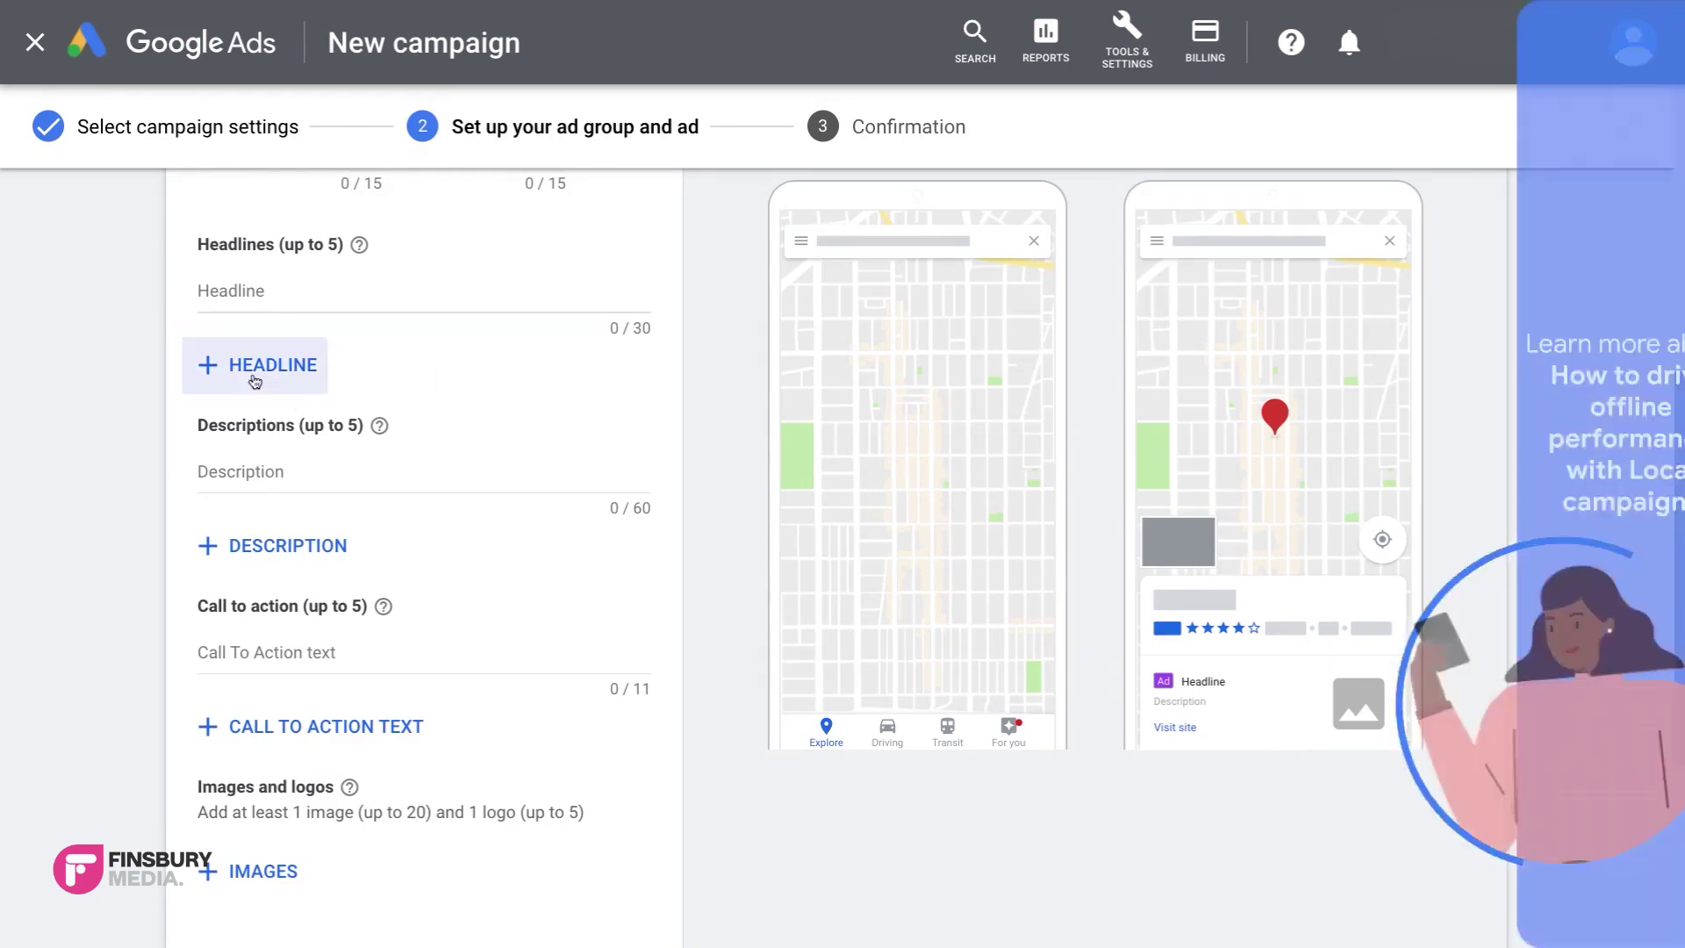
left_click(230, 290)
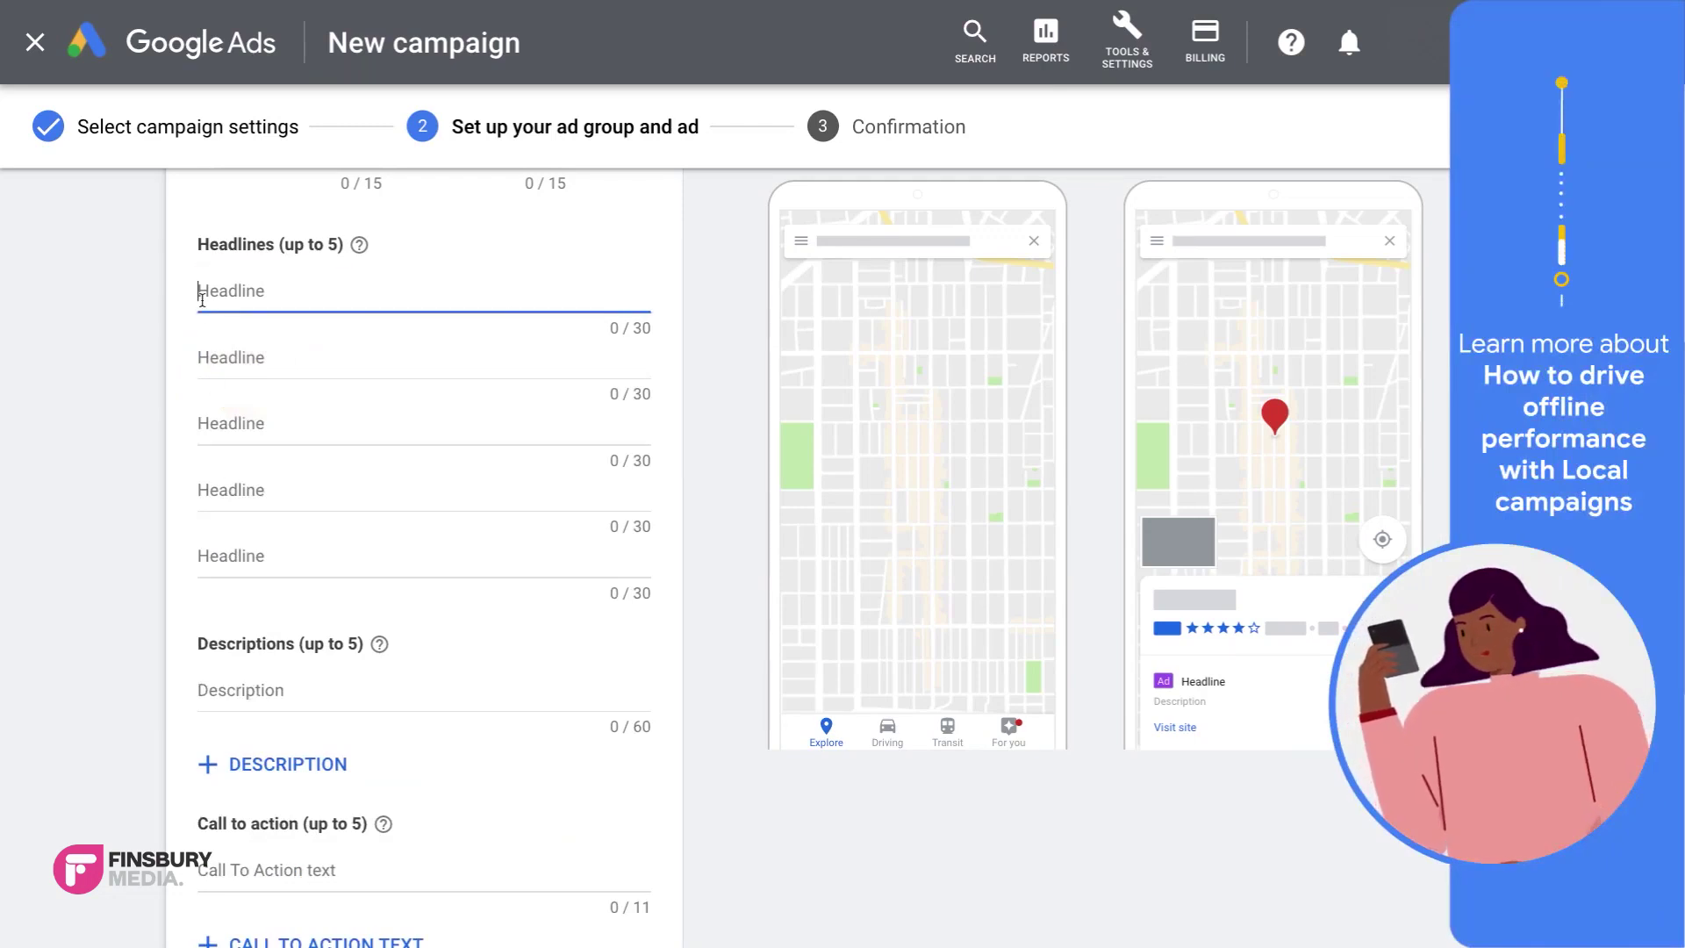
type("My Happy clothes")
key("Tab")
type("Eco")
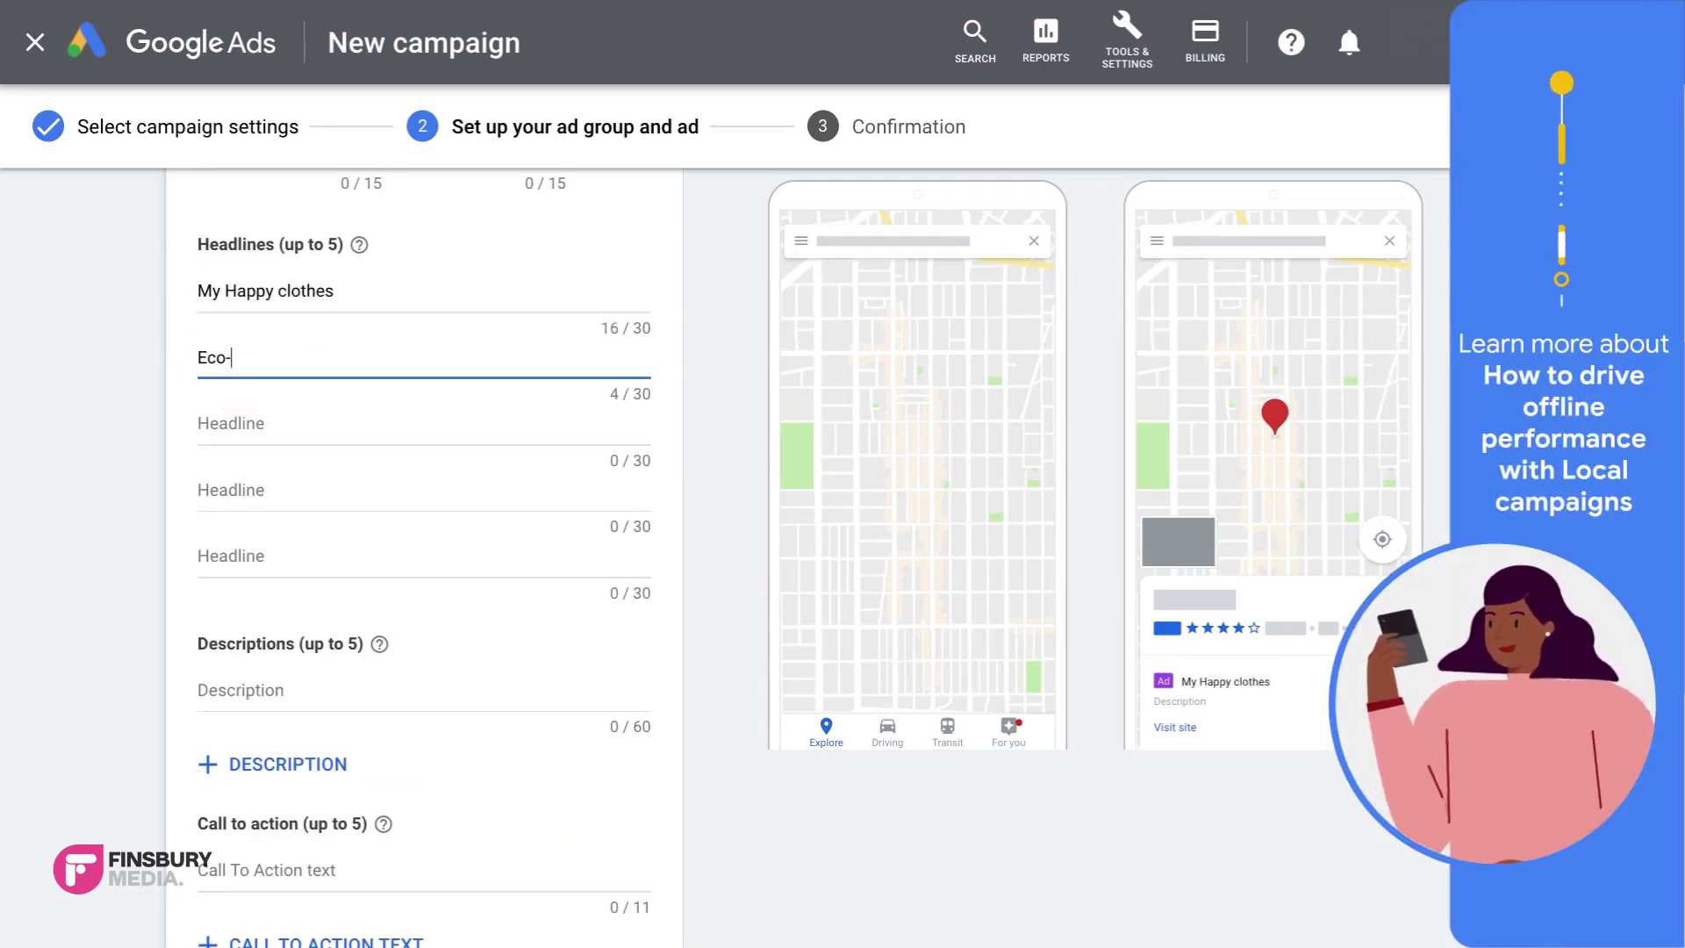
type("-friendly fashion")
key("Tab")
type("Natural fabrics for kids")
key("Tab")
type("1")
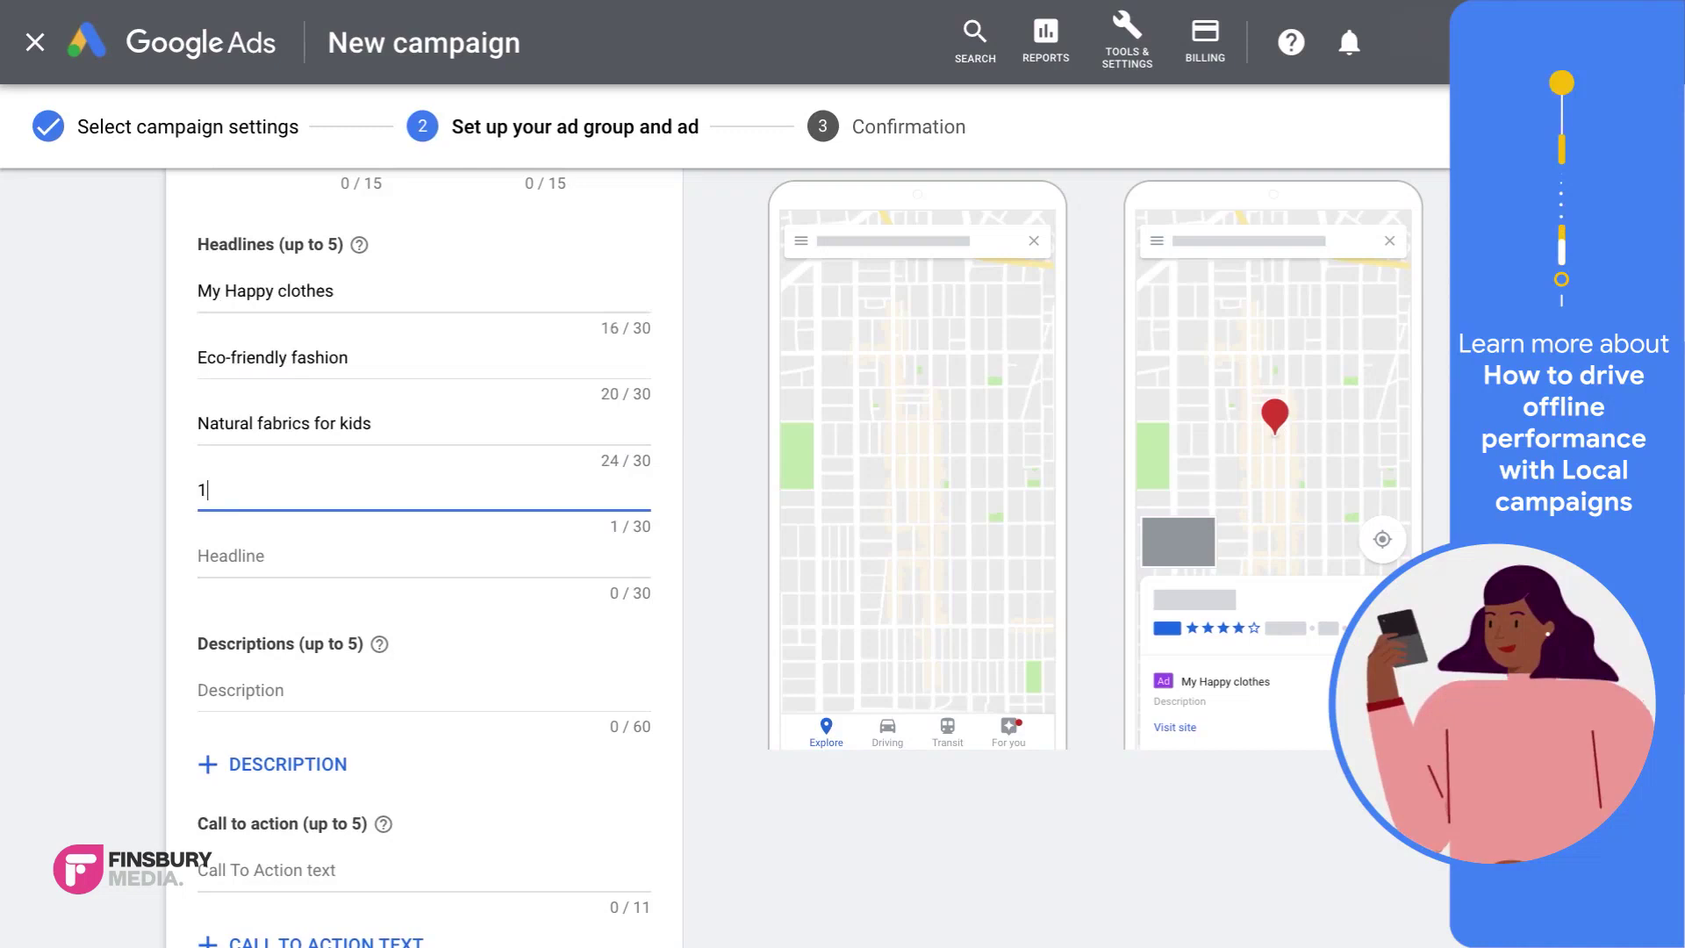
type("5% off baby shirts")
key("Tab")
type("Buy")
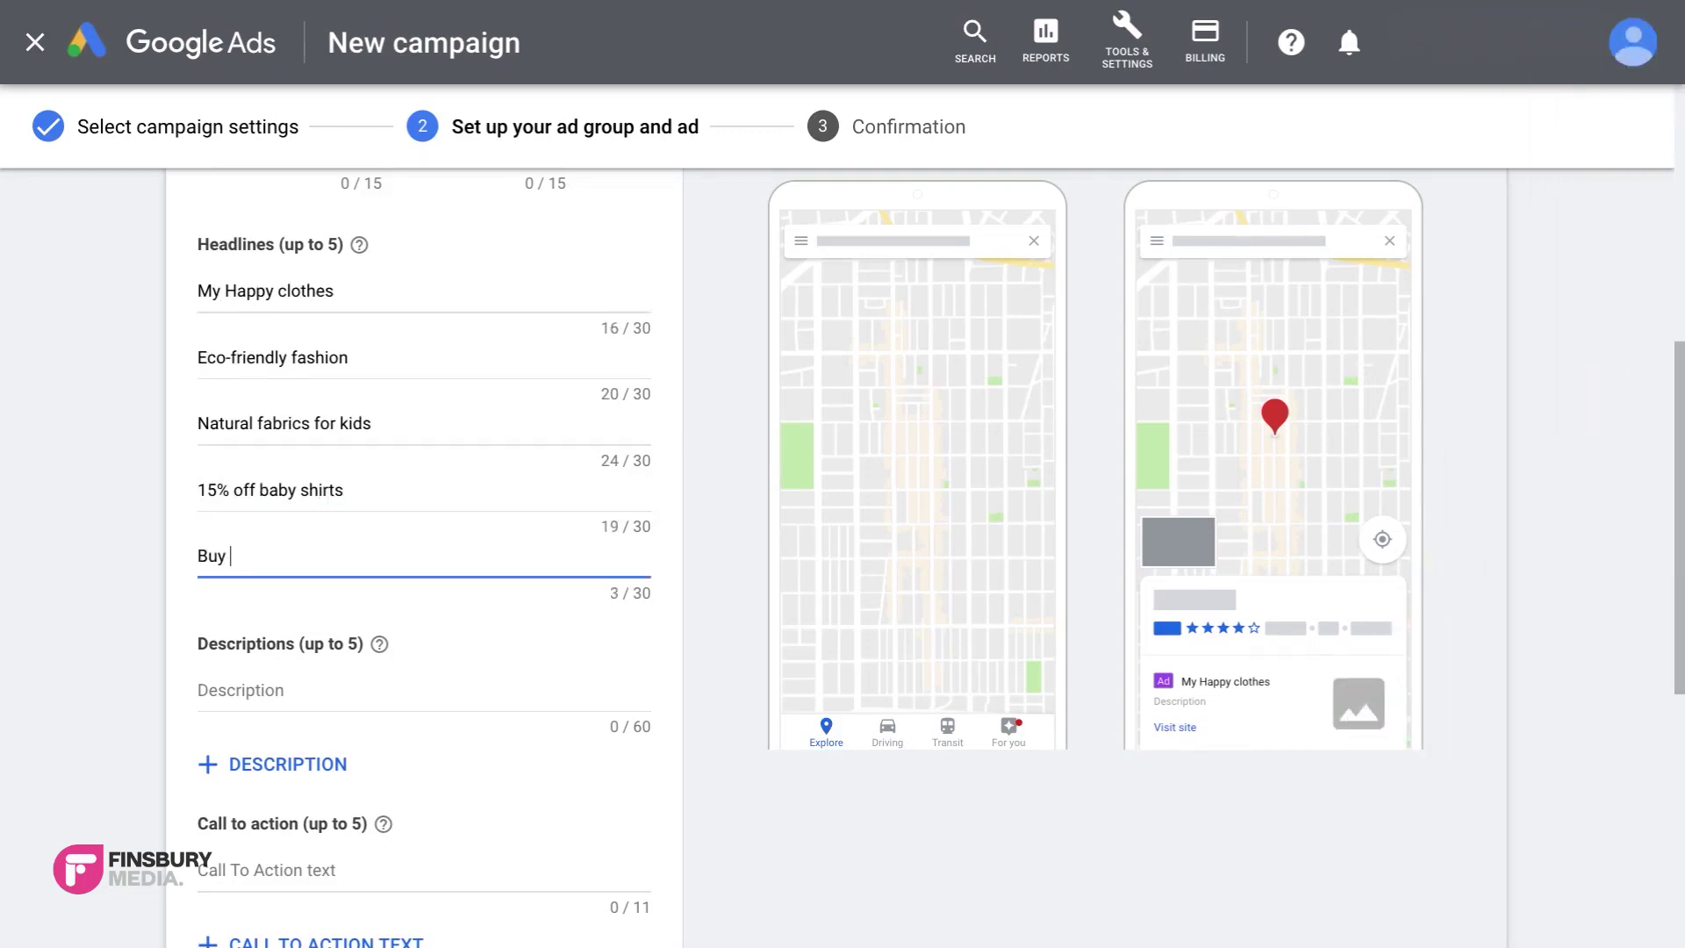
type(" online today")
scroll(1650, 453, "down", 3)
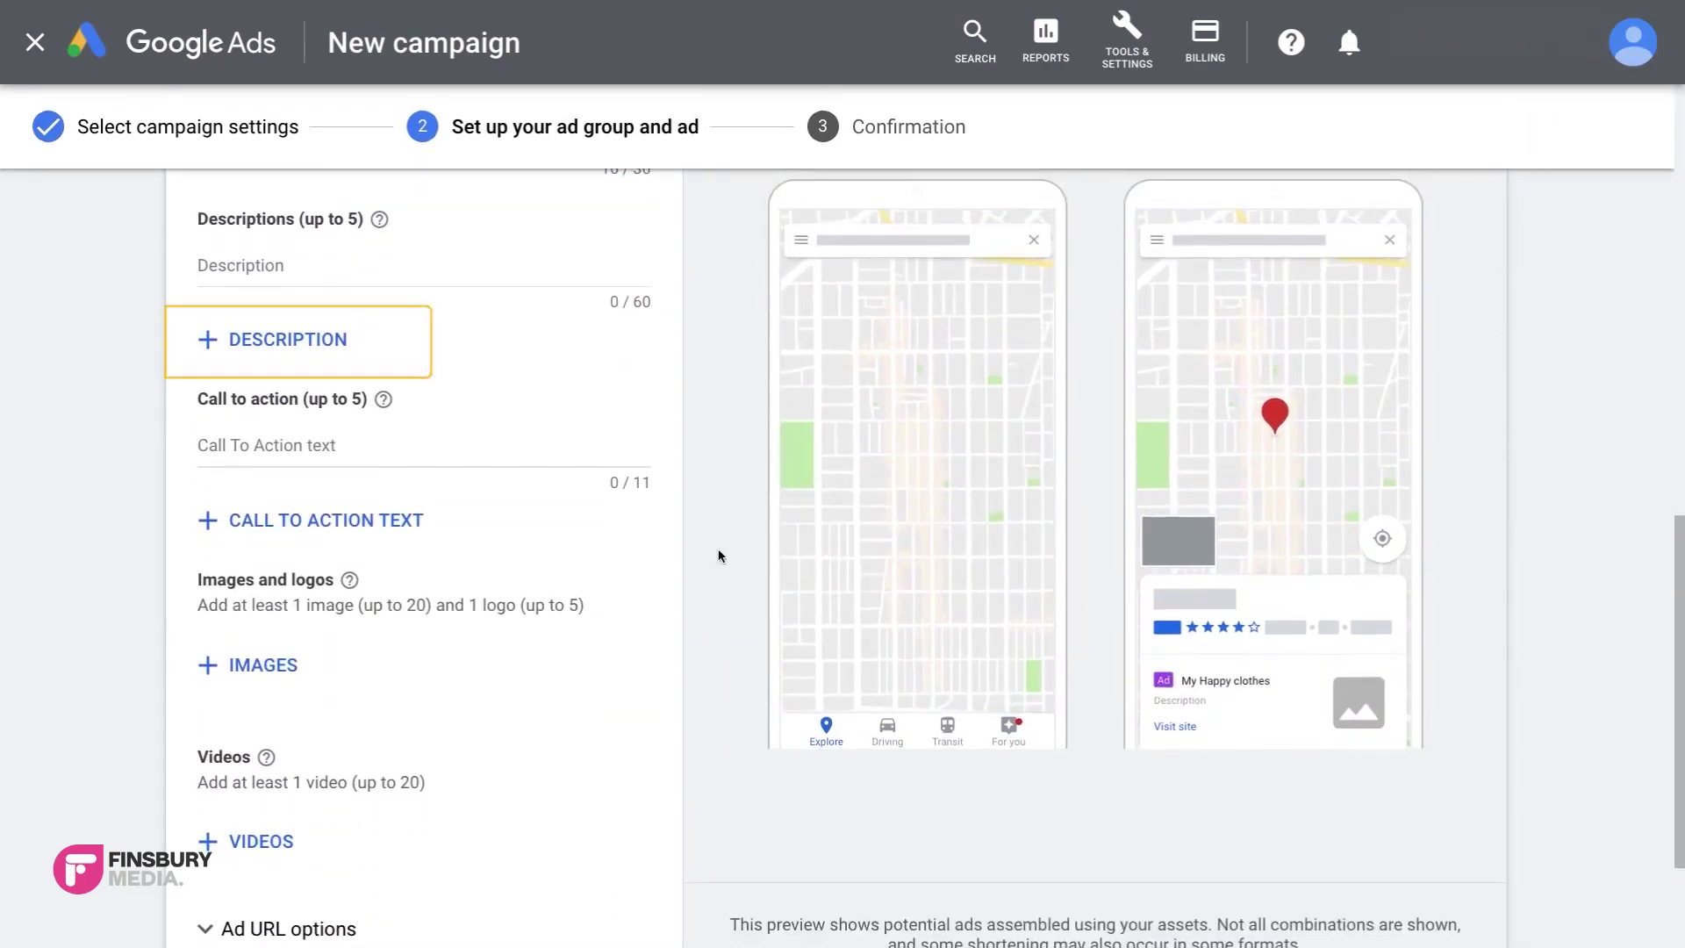
Step: Enter five descriptions and five calls to action, from 'Visit today' to 'Shop safely'
left_click(339, 340)
left_click(253, 269)
type("Stylish")
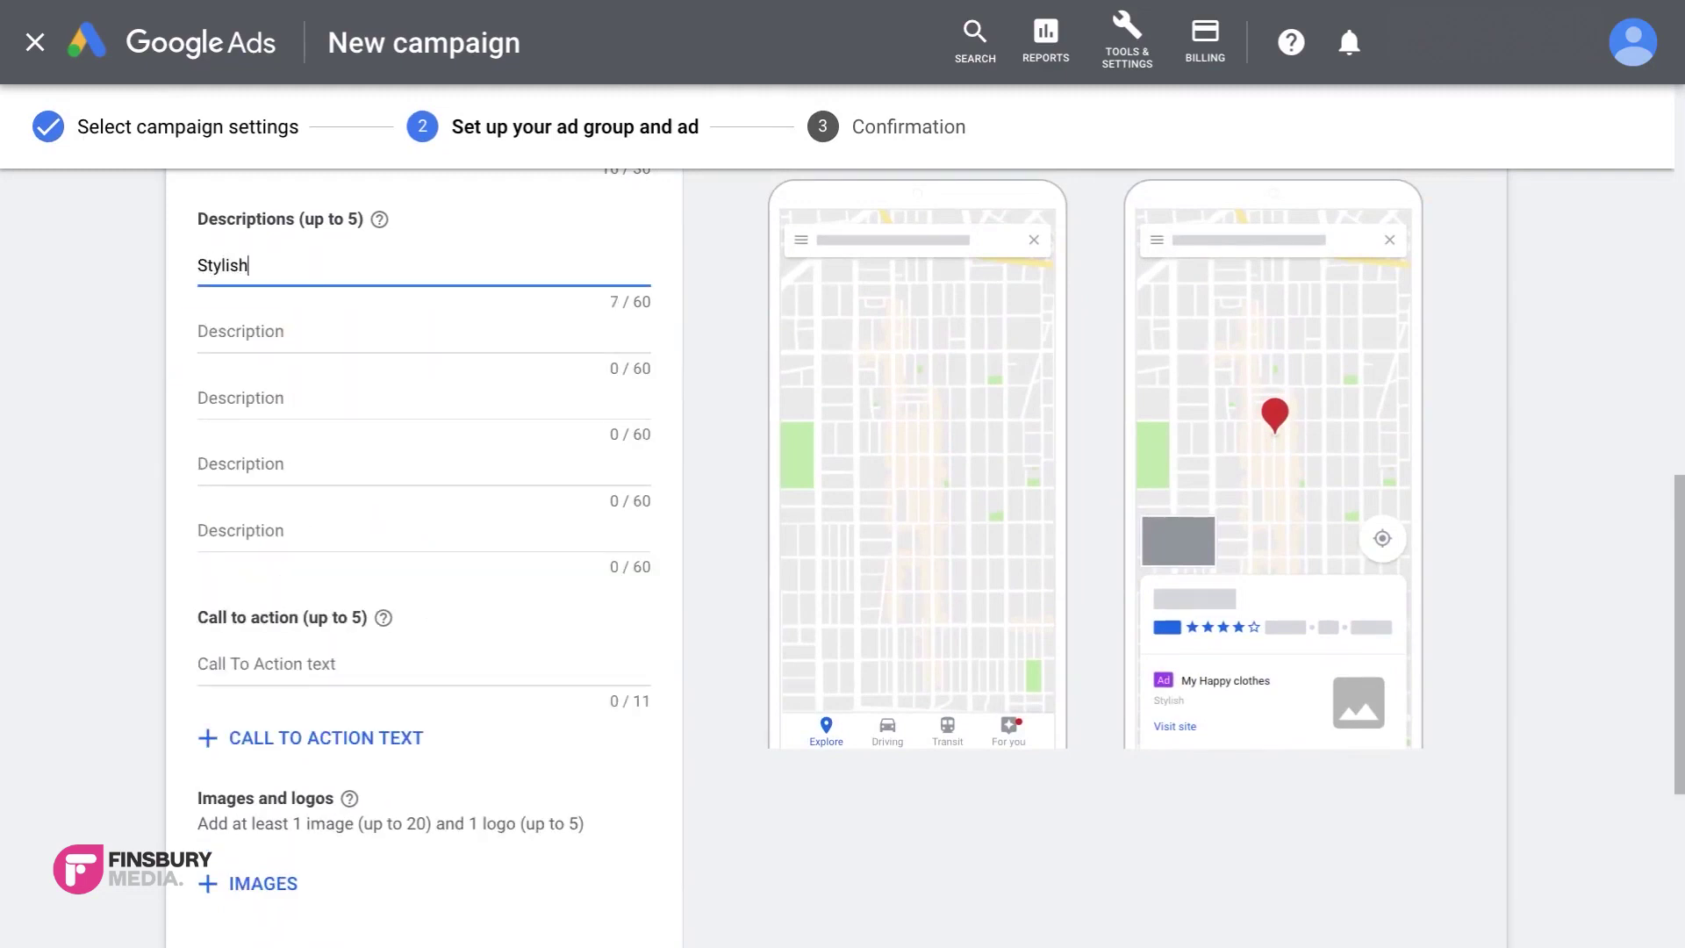
type(" children´s clothes made with an ethical appr")
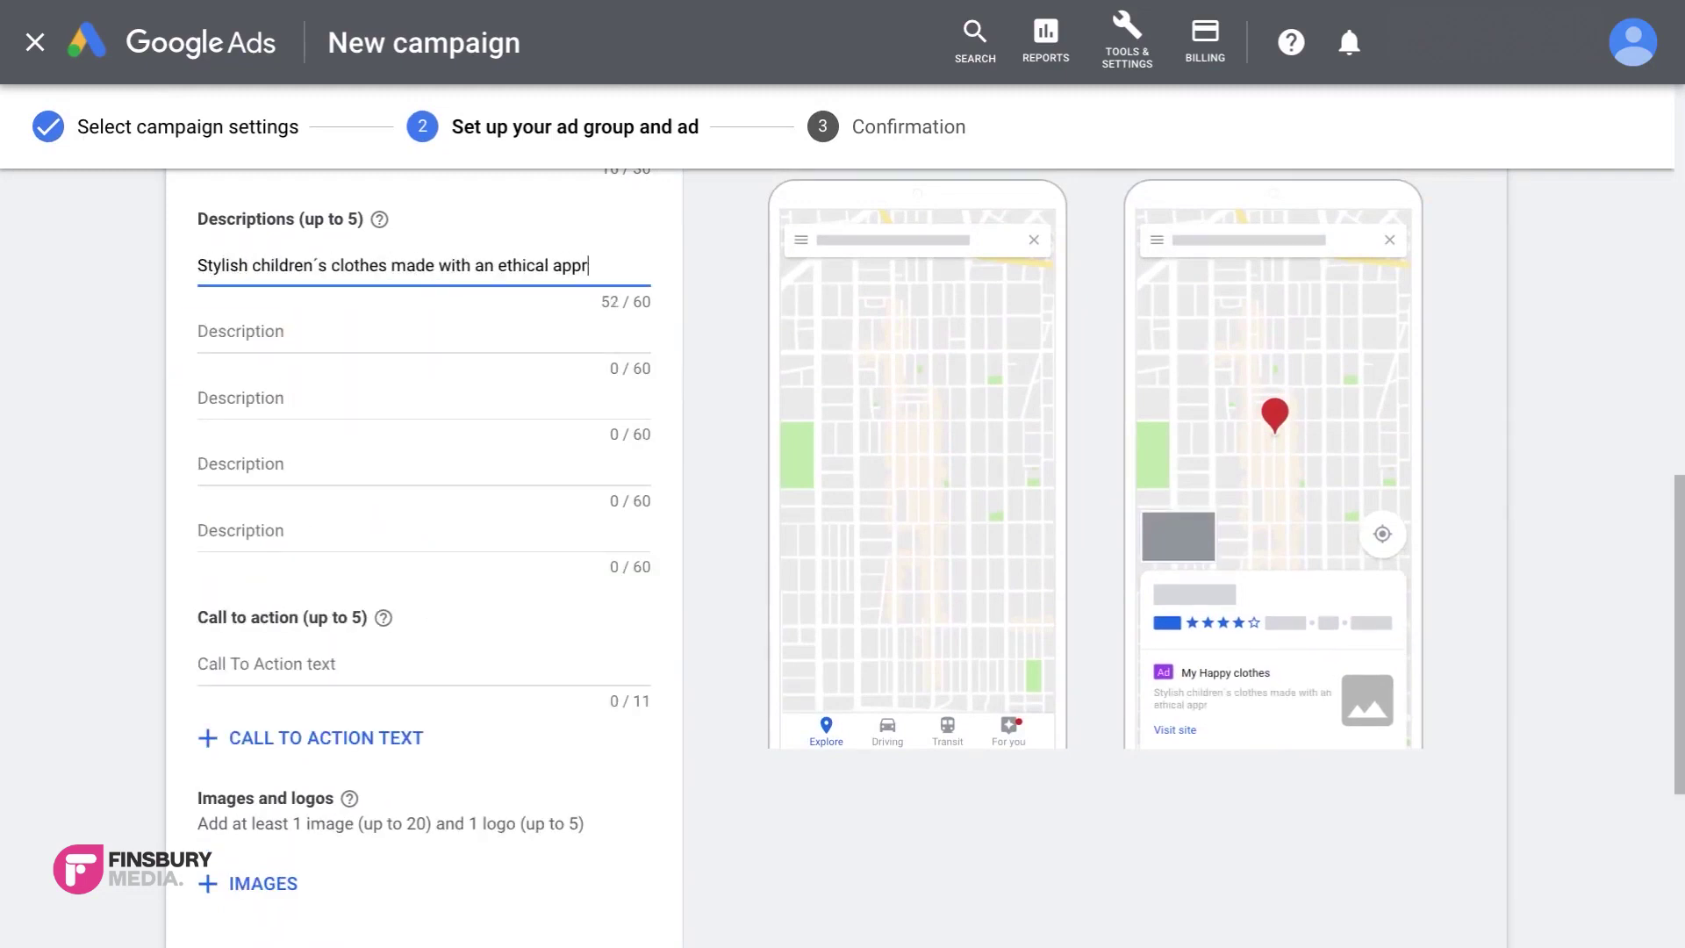
type("oach")
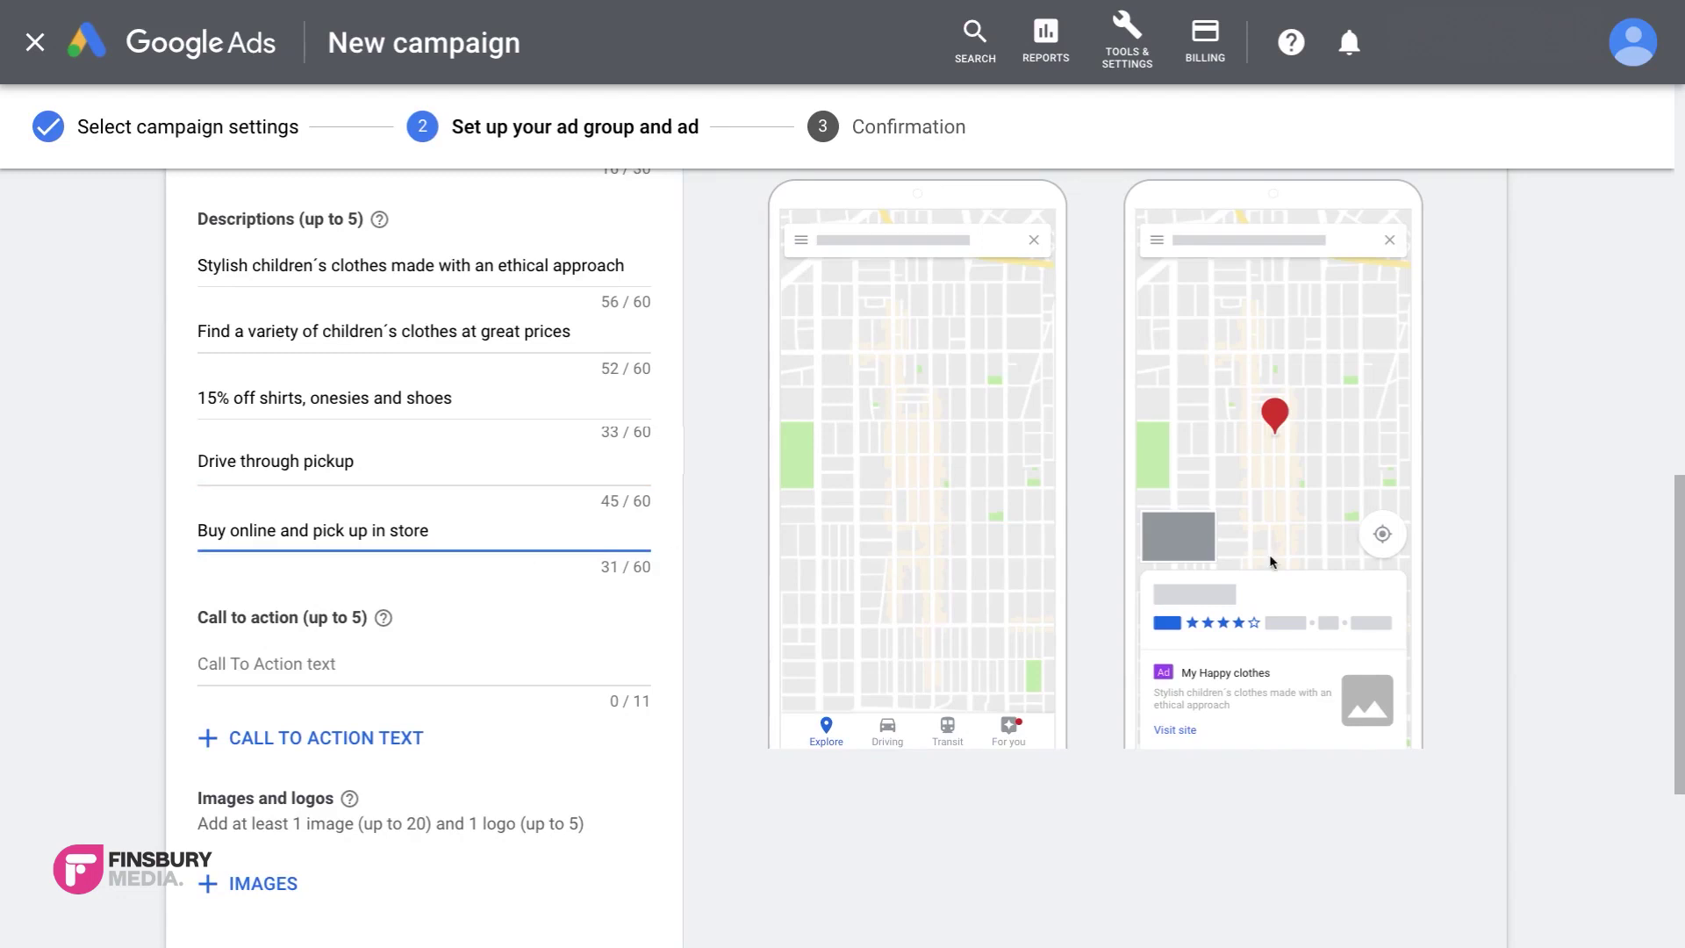
left_click_drag(1677, 556, 1677, 690)
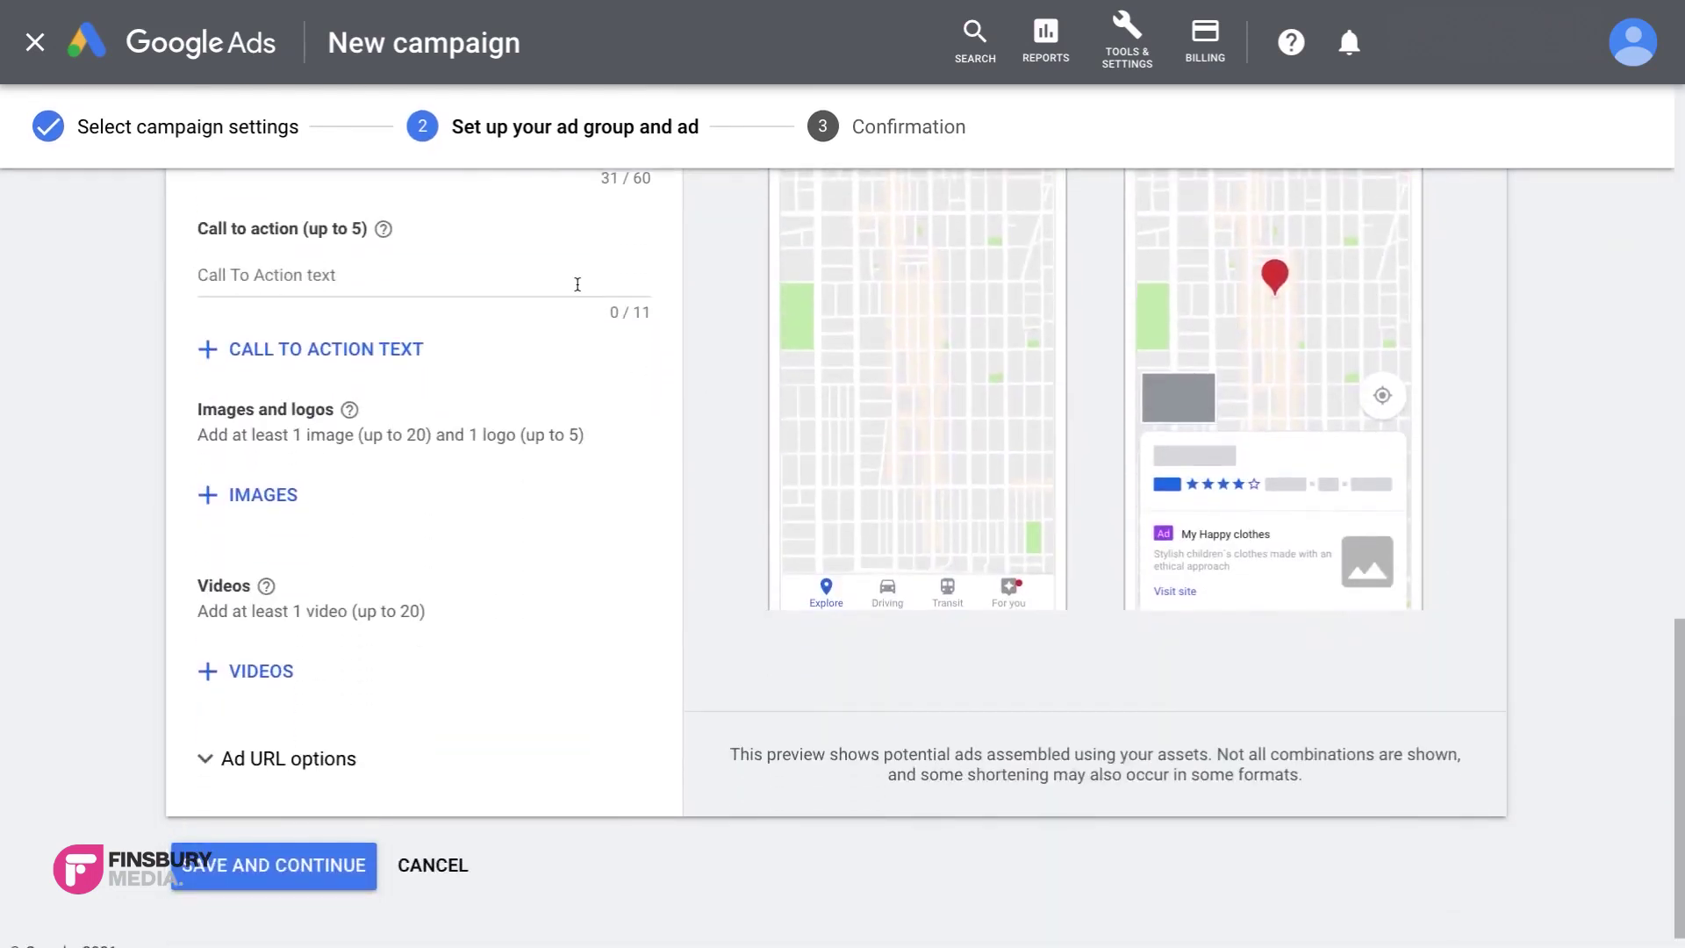
left_click(571, 275)
type("Visit tod")
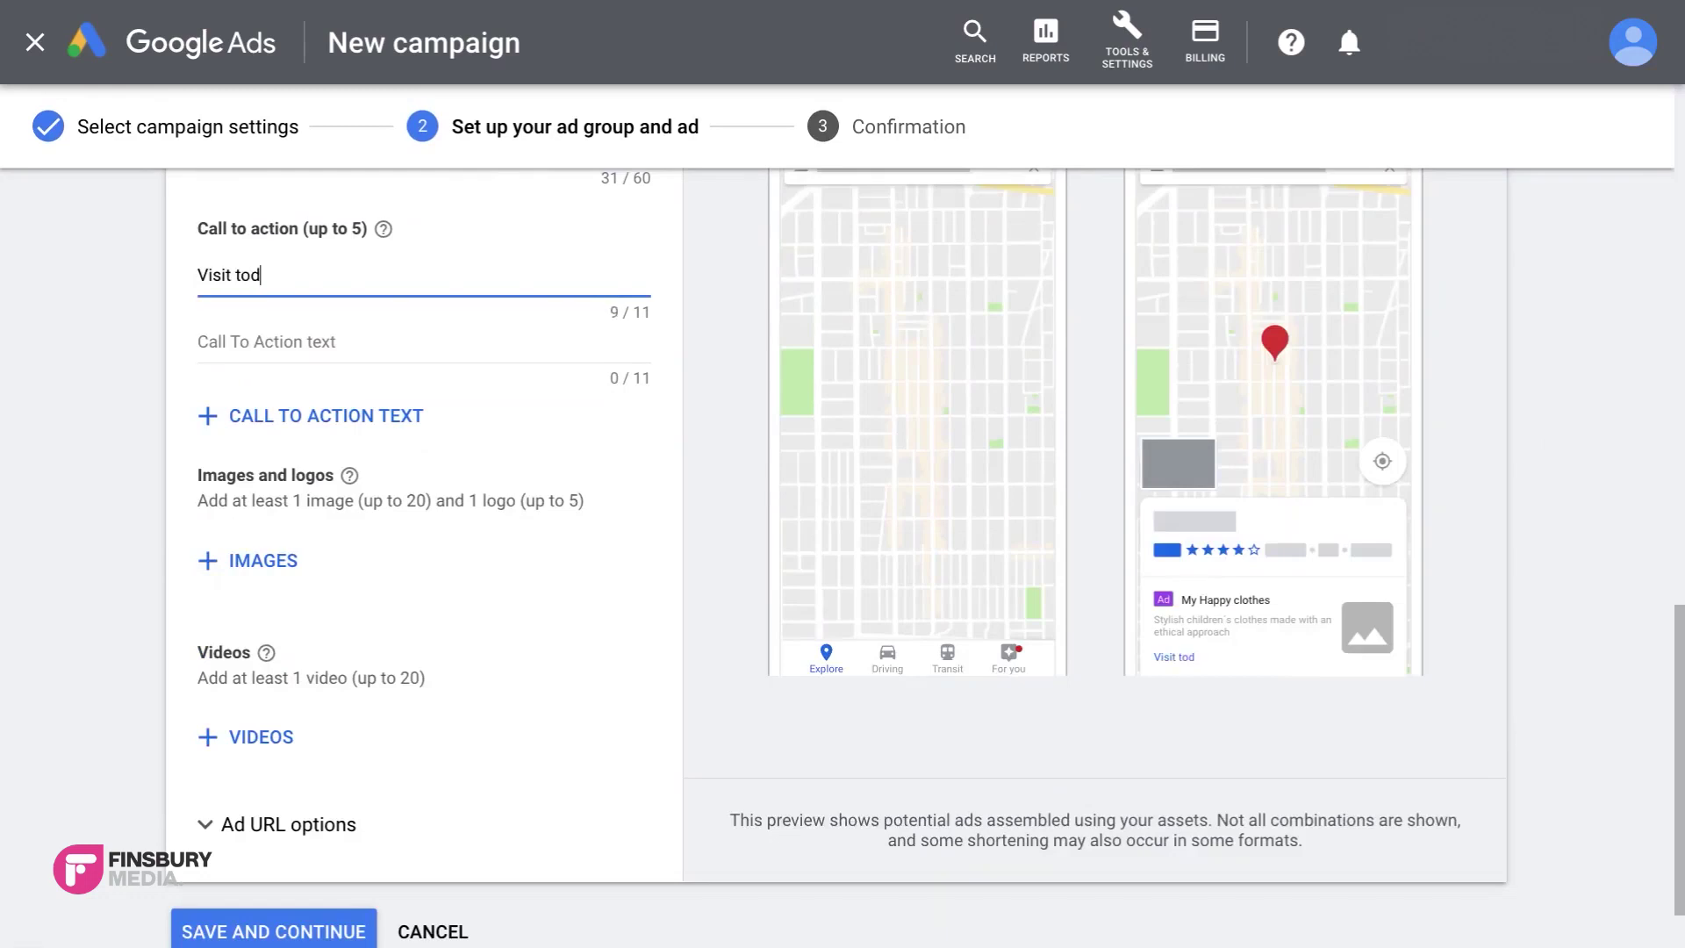
type("ay")
key("Tab")
type("Visit now")
key("Tab")
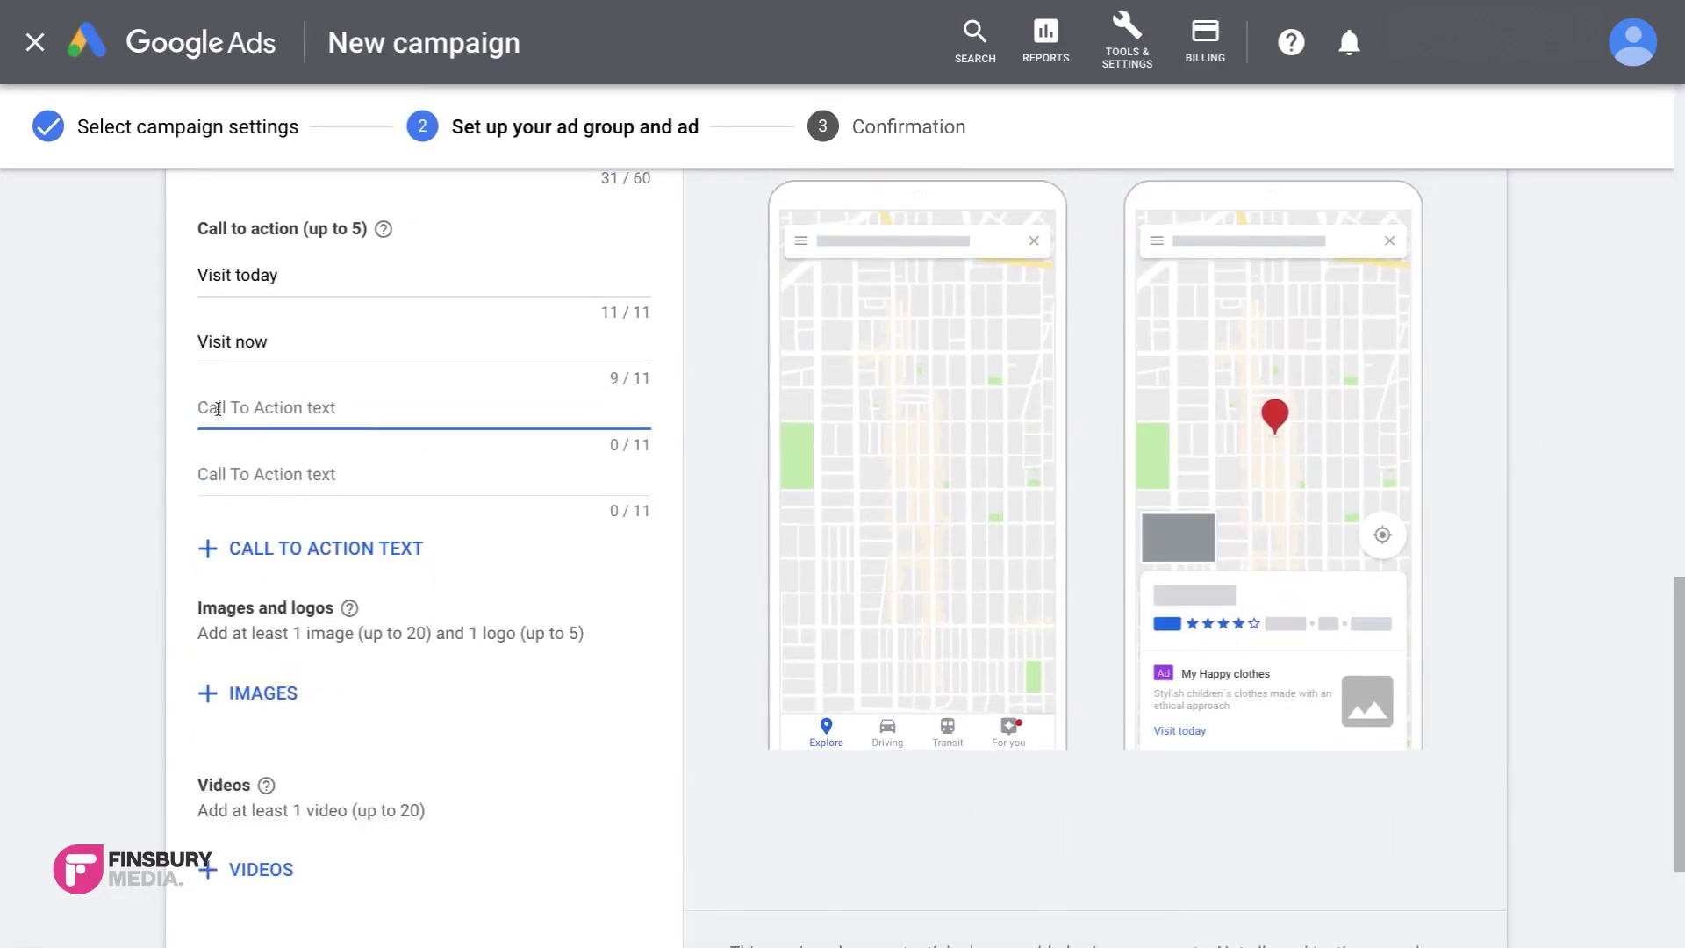
type("We're back!")
key("Tab")
type("Pick up")
key("Tab")
type("Shop sa")
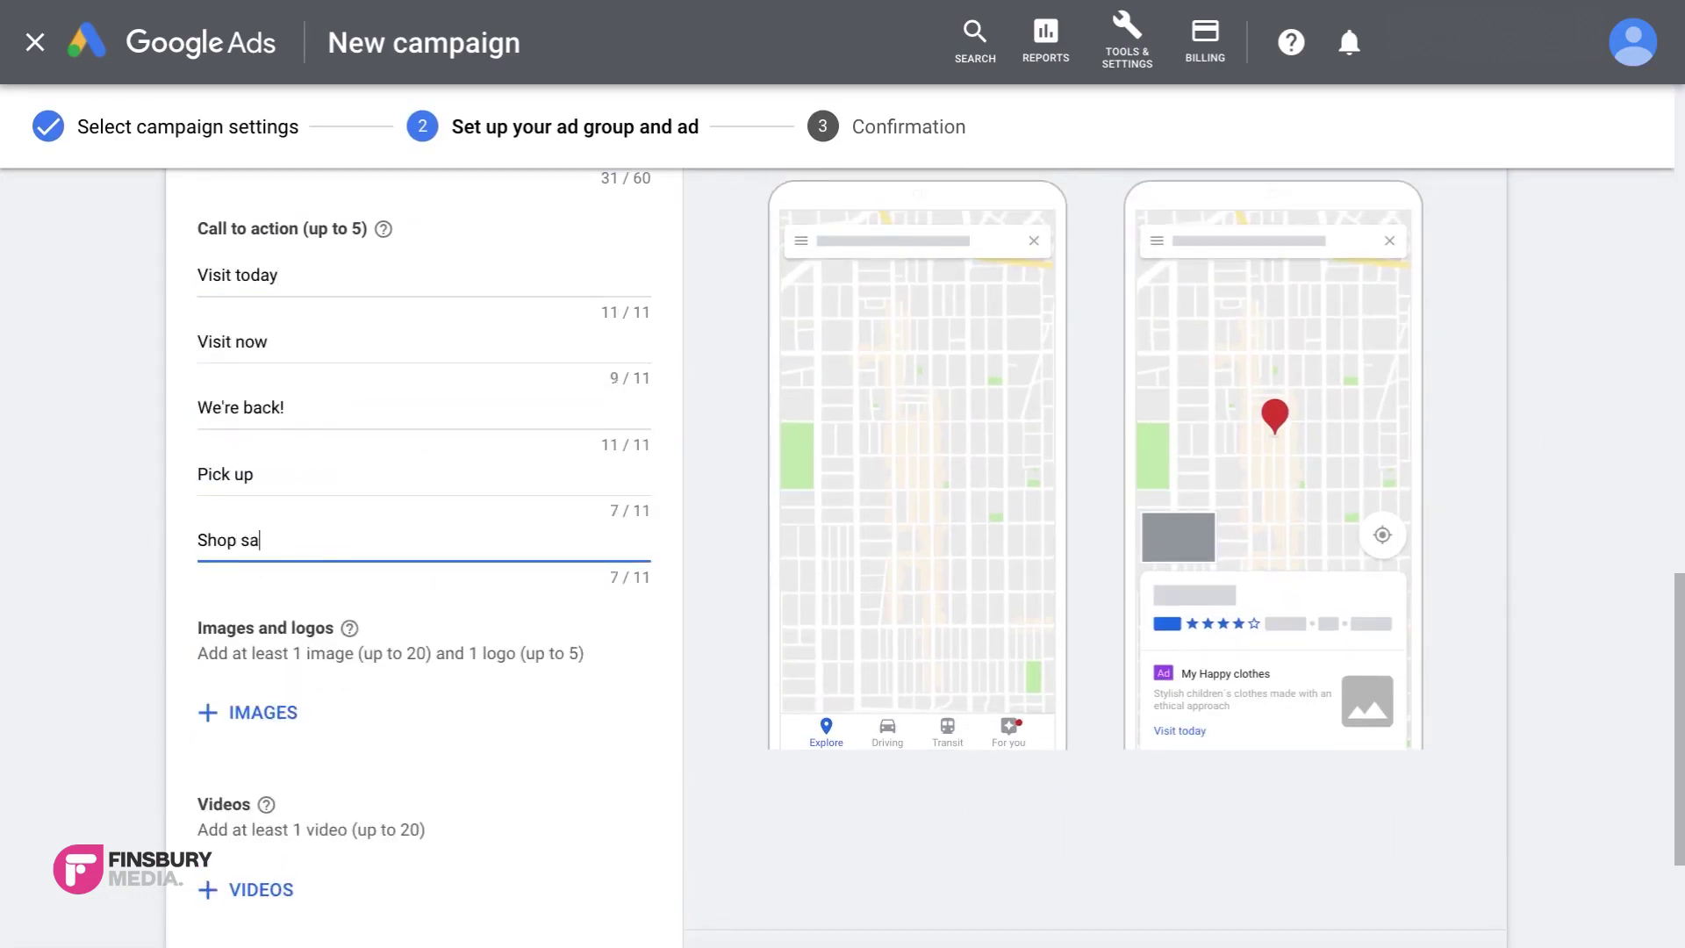
type("fely")
Step: Add the red-shirt boy photo with a 1.91:1 crop and the MHC logo
left_click(303, 704)
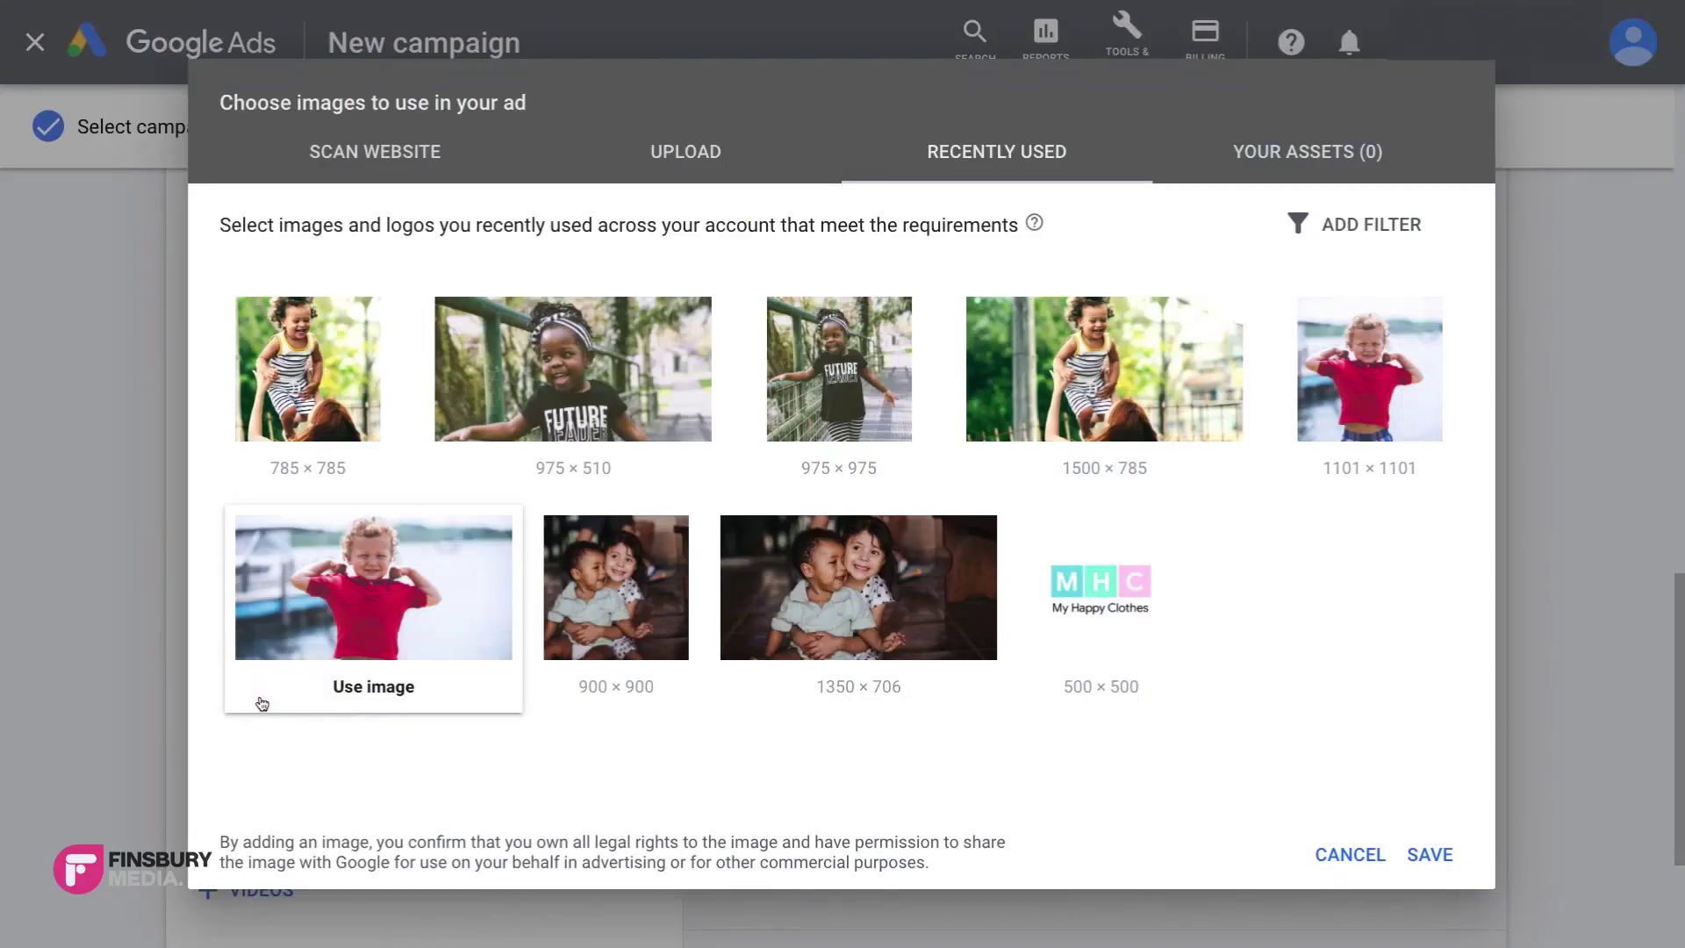
left_click(261, 705)
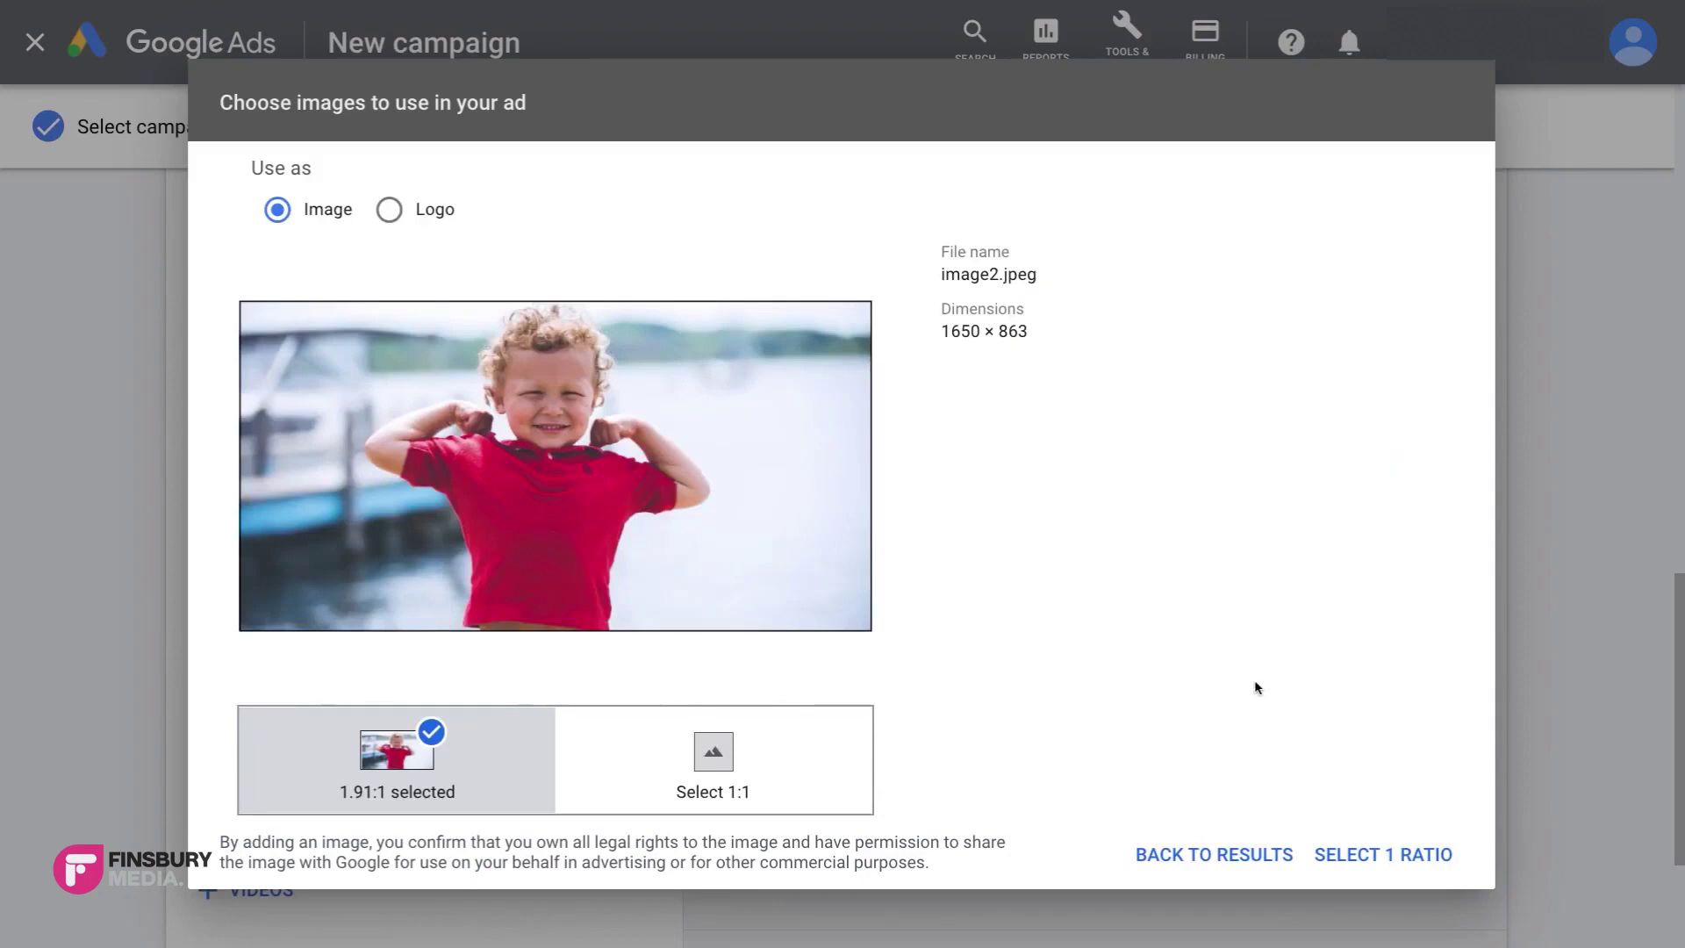
left_click(1323, 854)
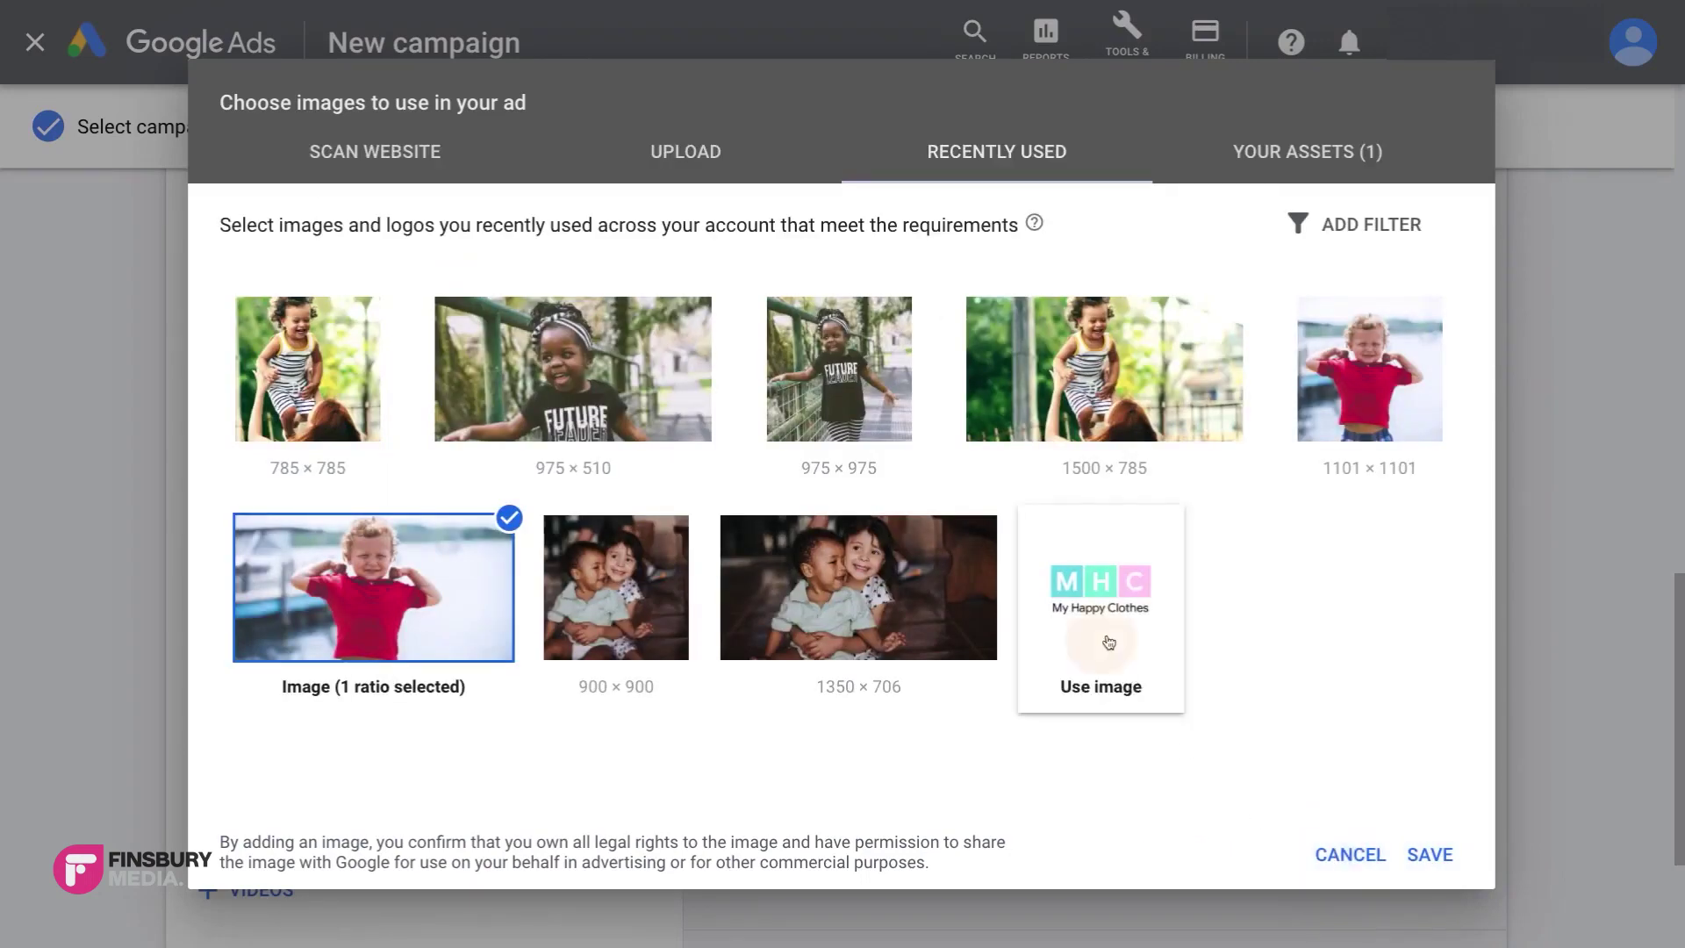
left_click(1100, 683)
left_click(1398, 853)
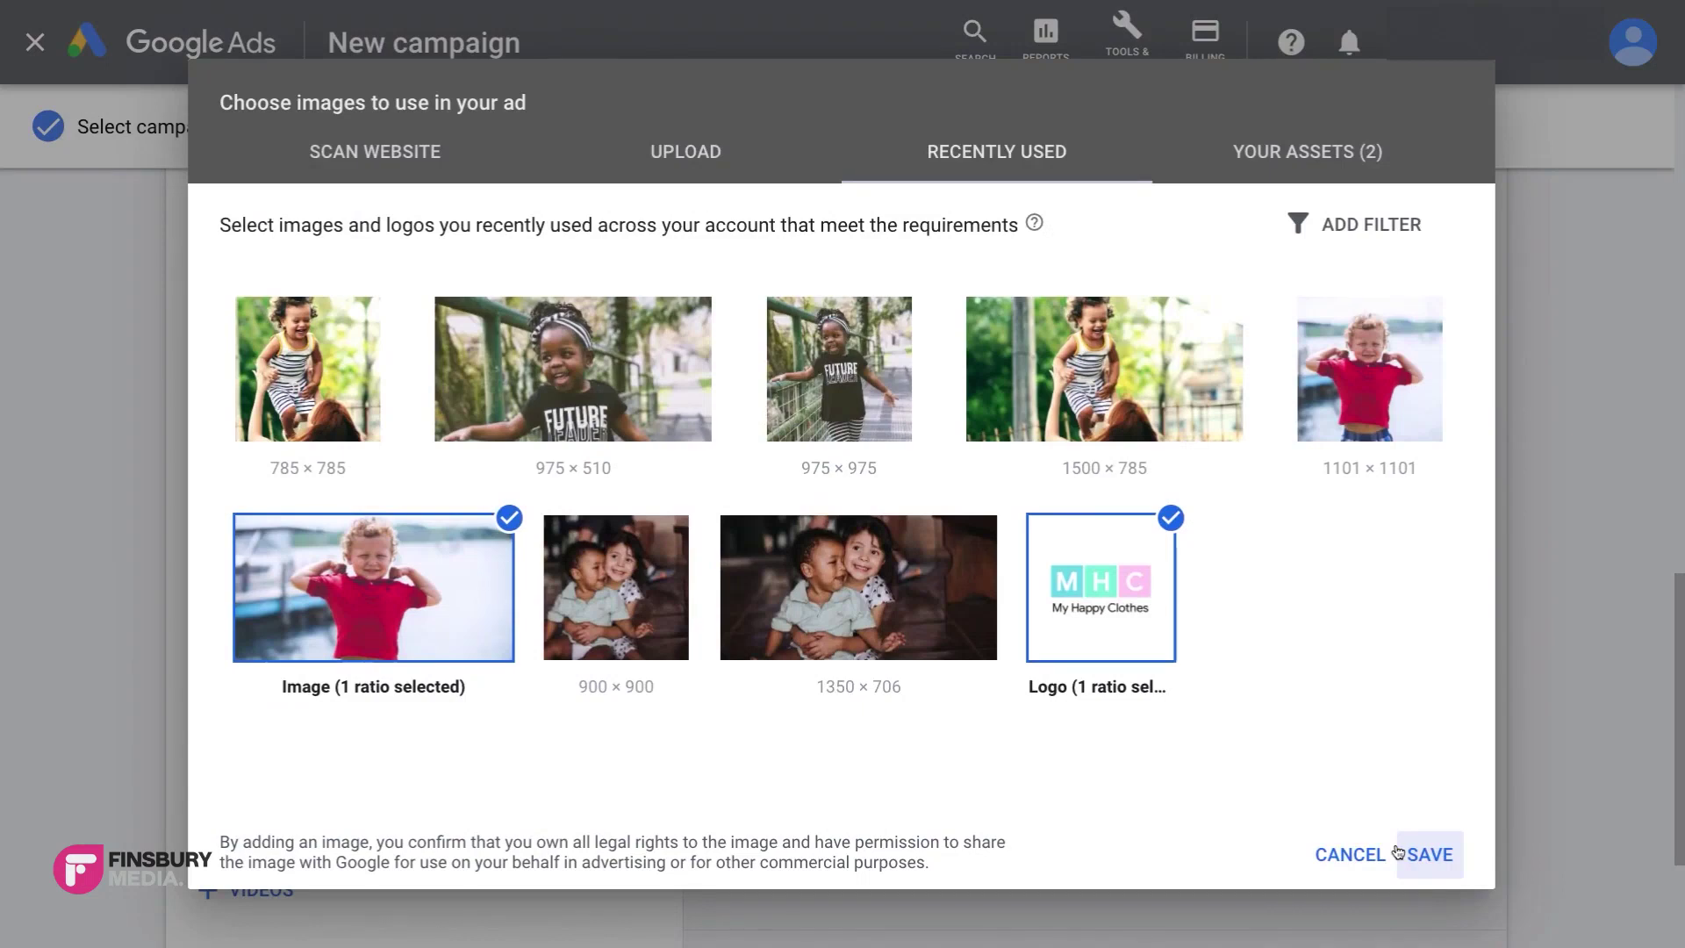
left_click(1399, 853)
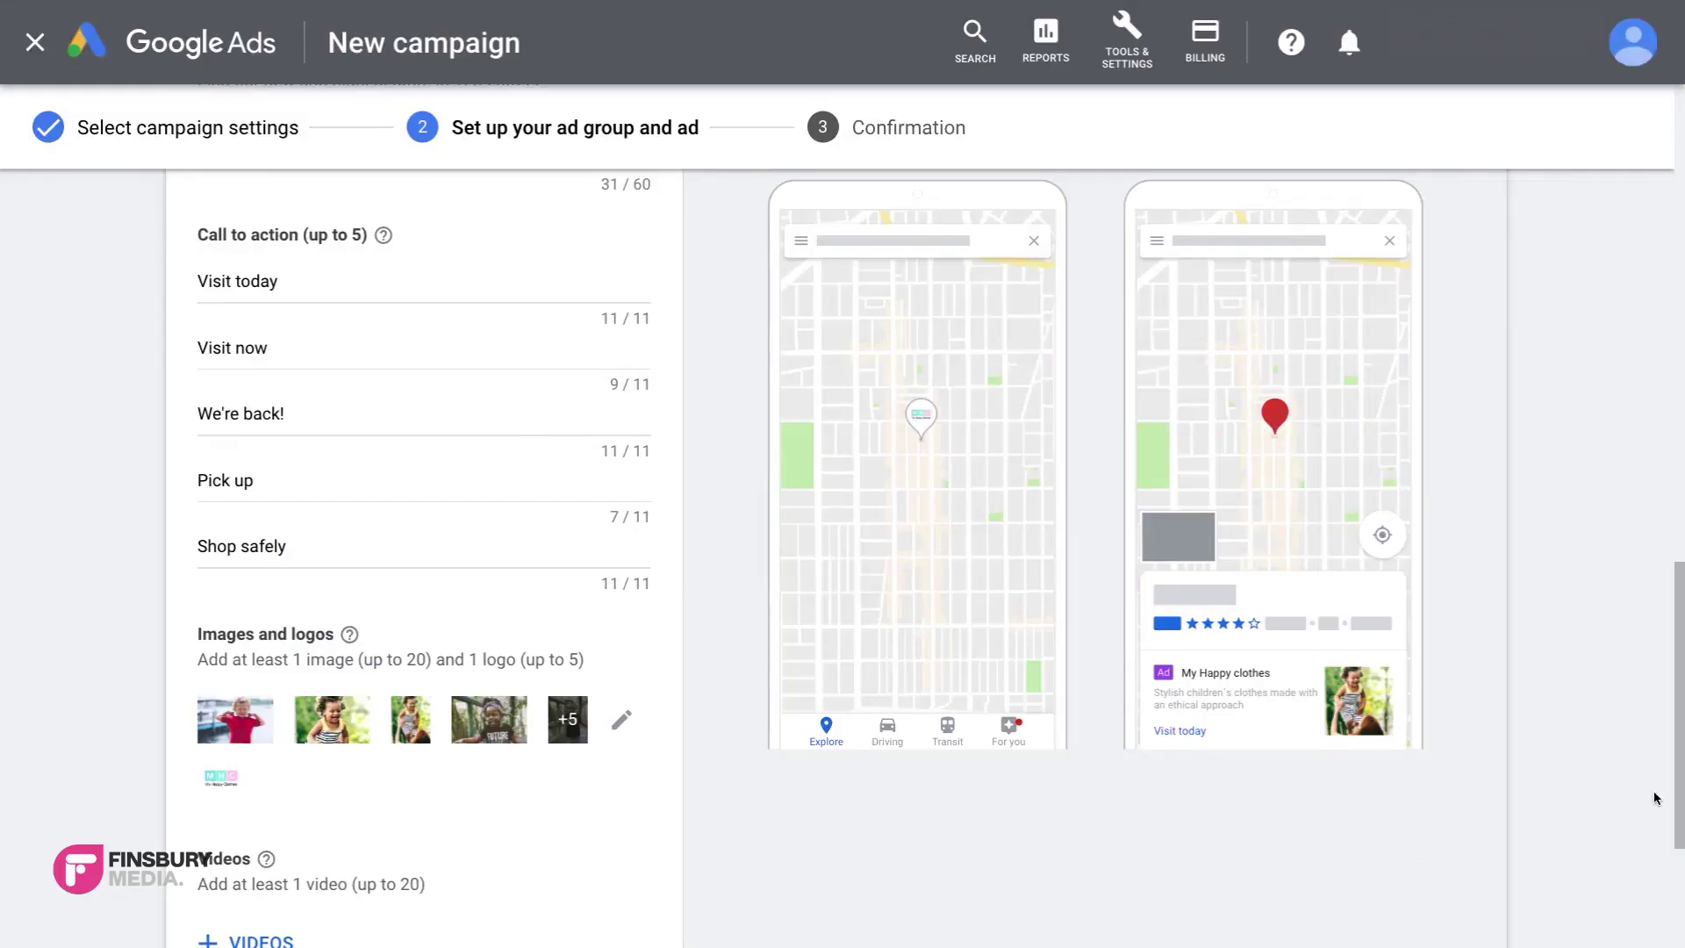
left_click_drag(1656, 798, 1646, 446)
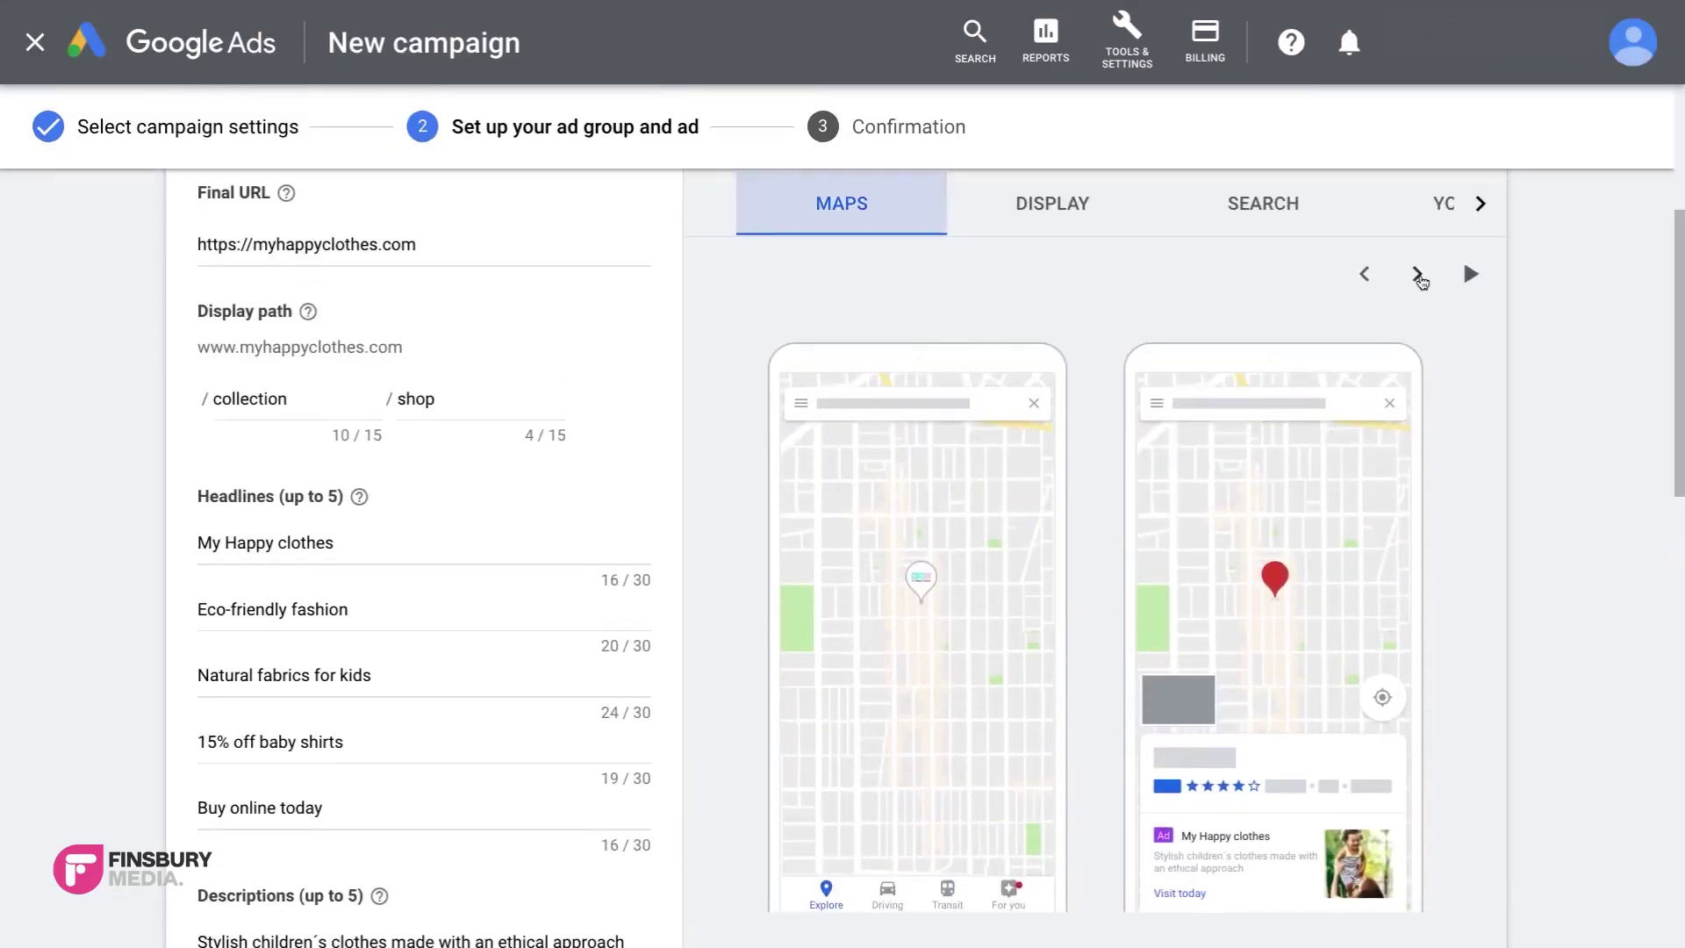
Step: Add the recently used video 'video ad MHC -2' to the ad
left_click(1419, 276)
left_click(1291, 208)
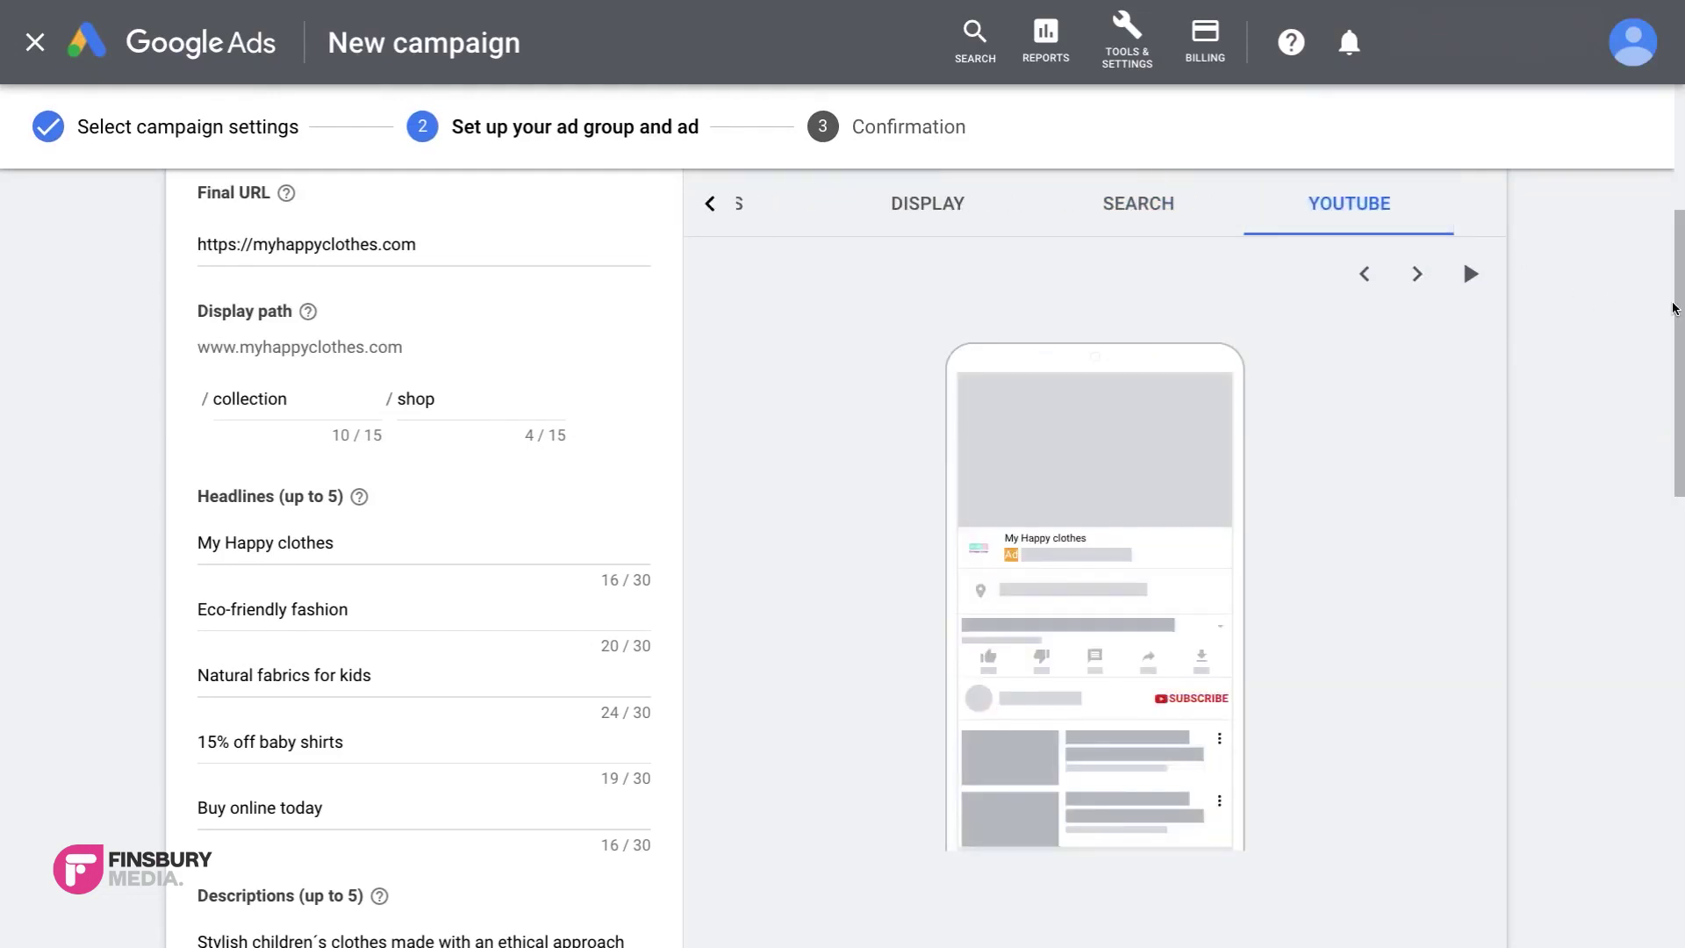
left_click_drag(1674, 306, 1680, 762)
left_click(249, 636)
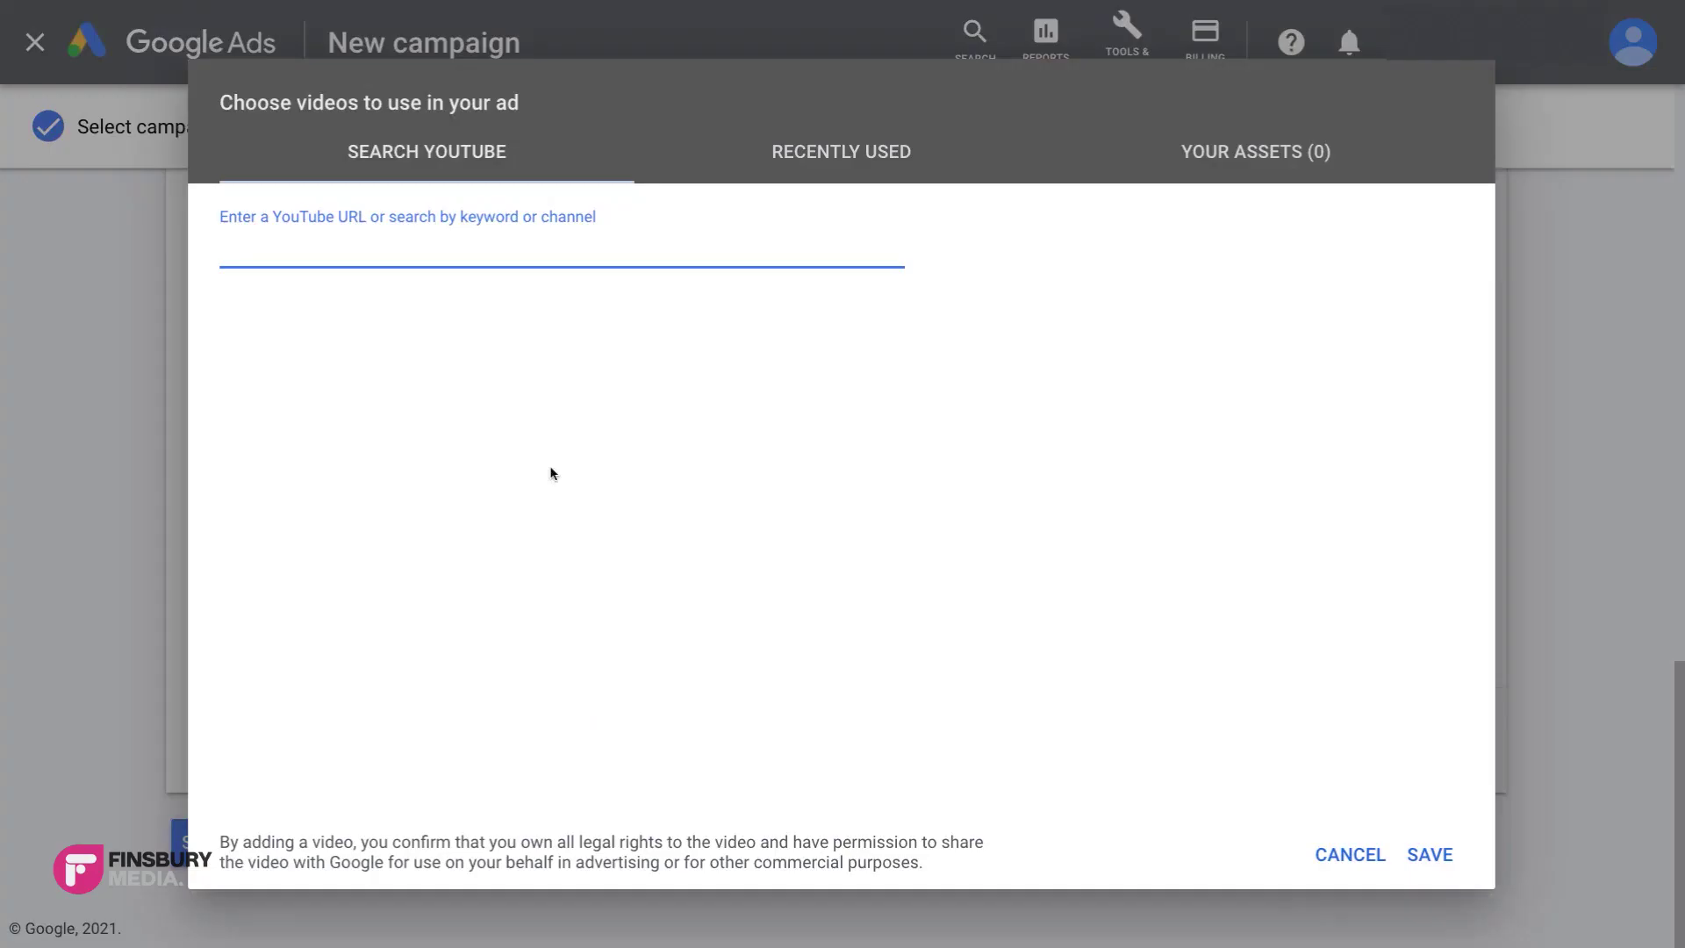
left_click(816, 177)
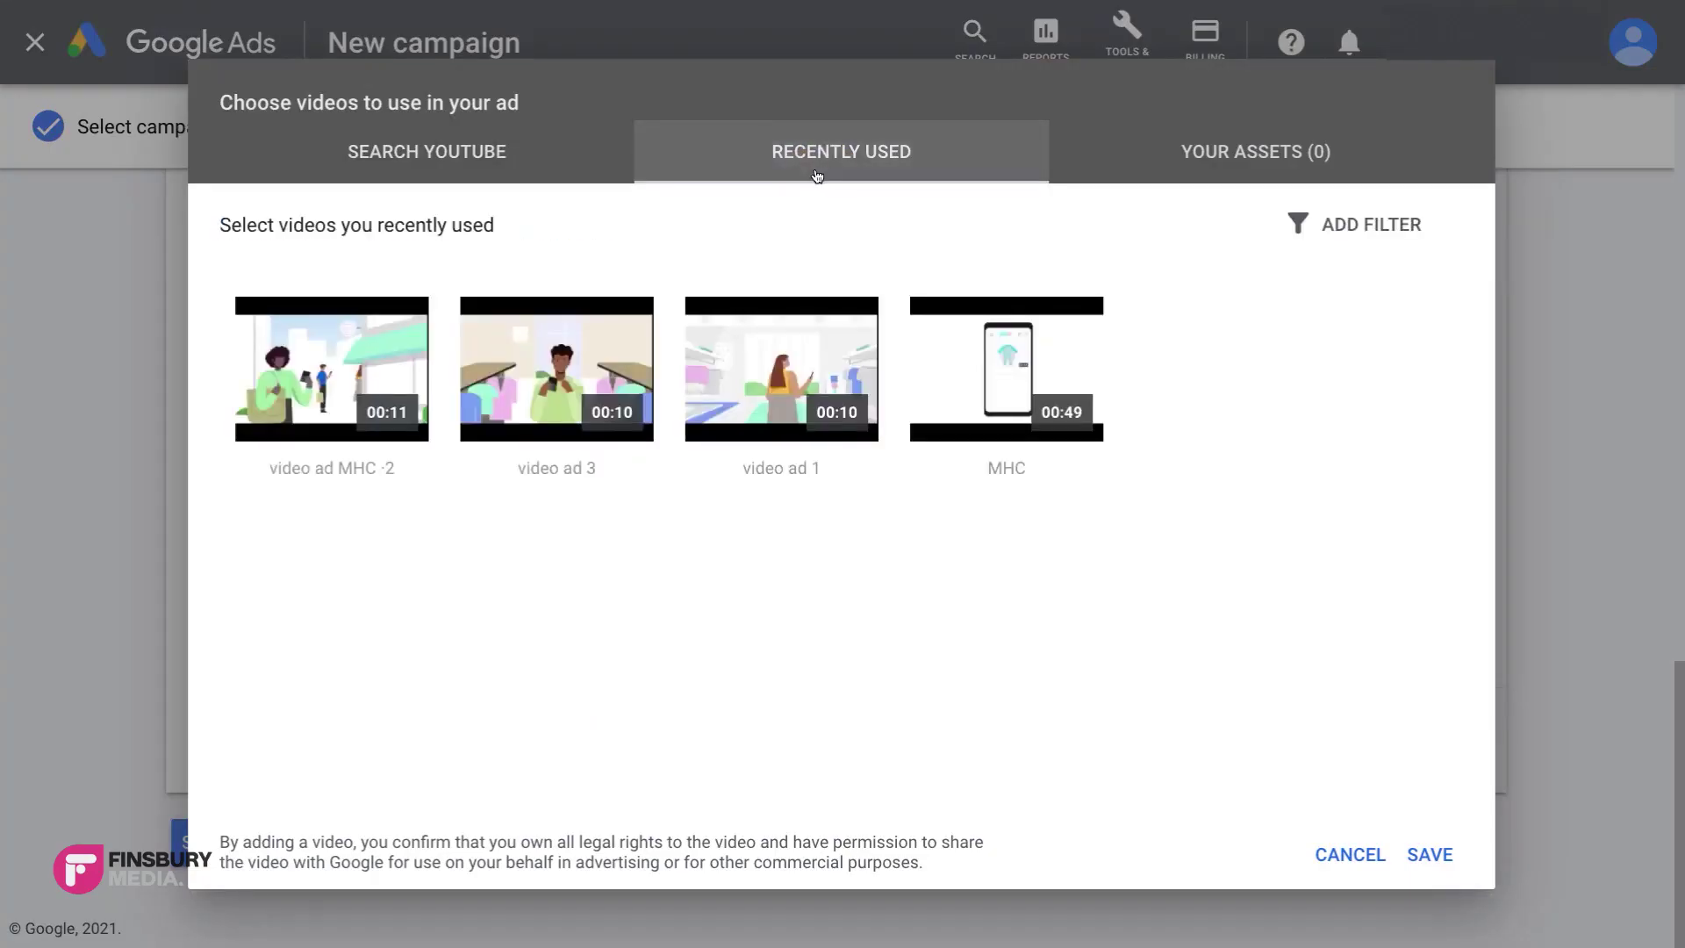
left_click(333, 368)
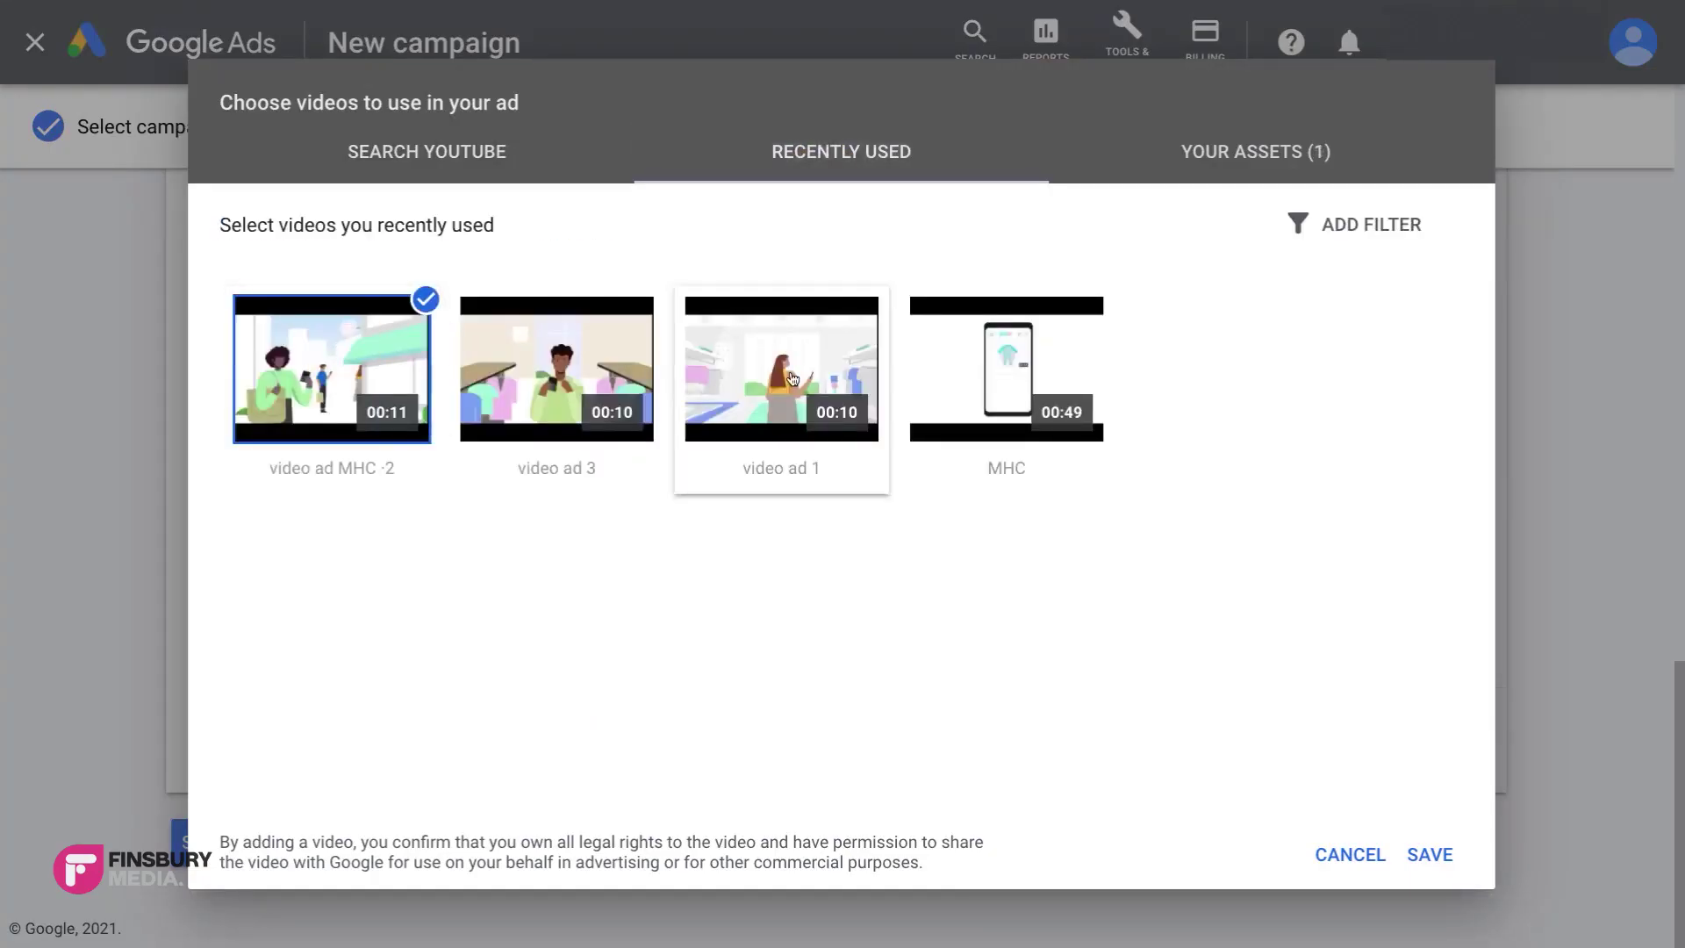
left_click(1430, 855)
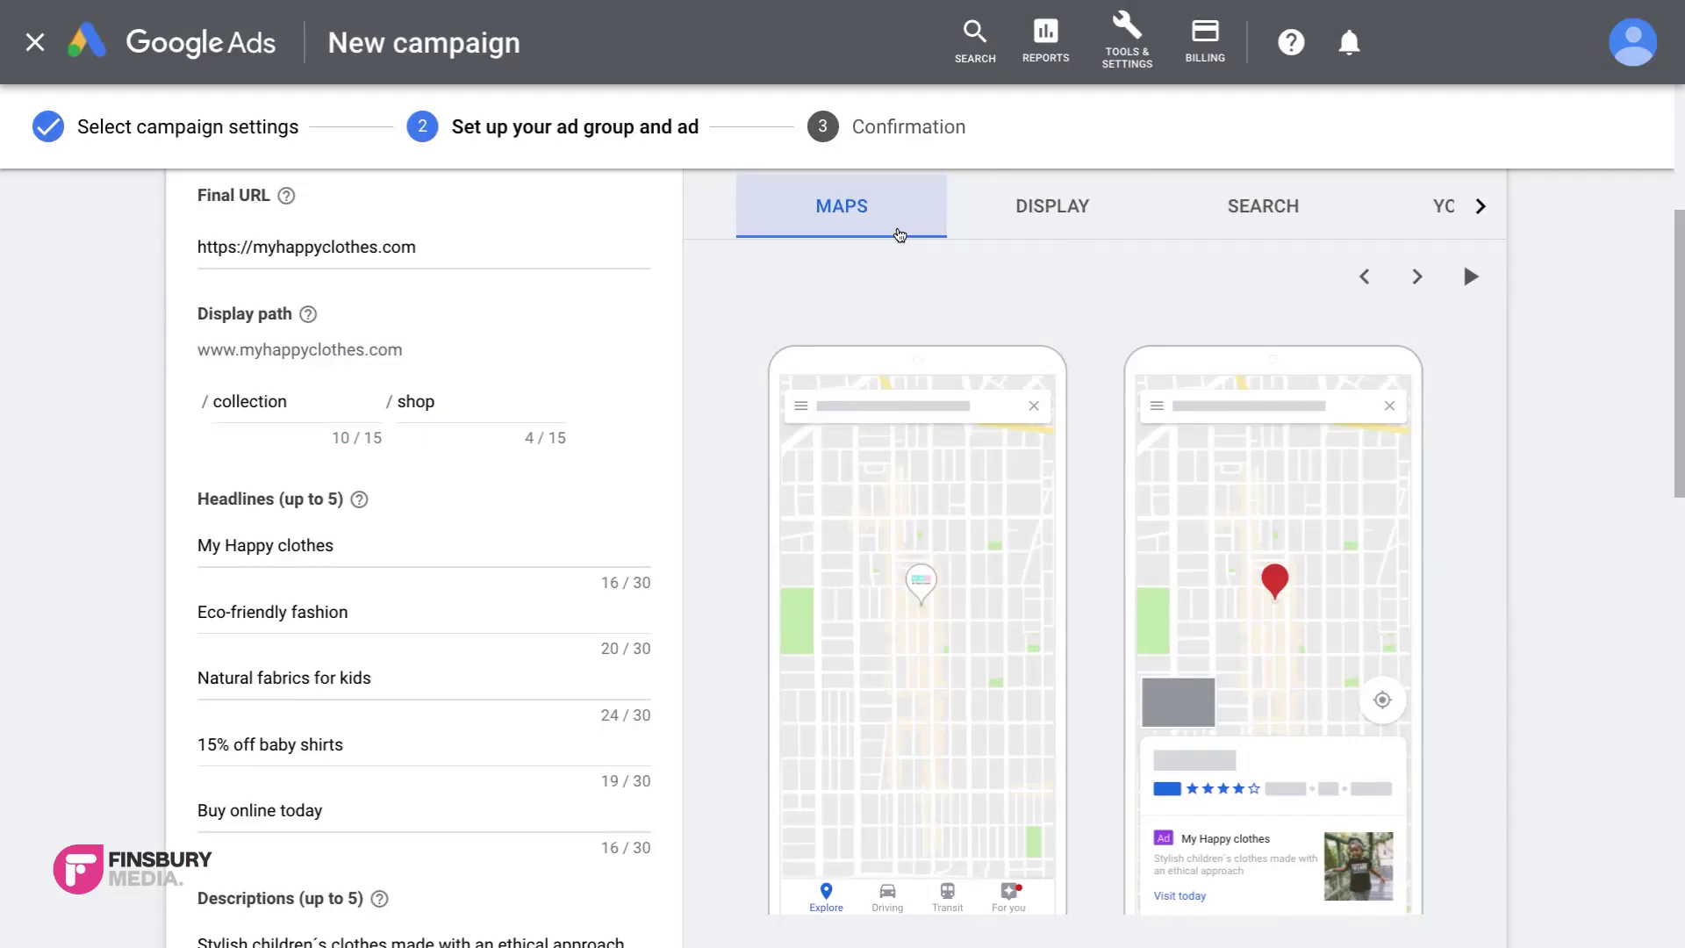
Step: Preview the ad in the Display and Search placements
left_click(1064, 234)
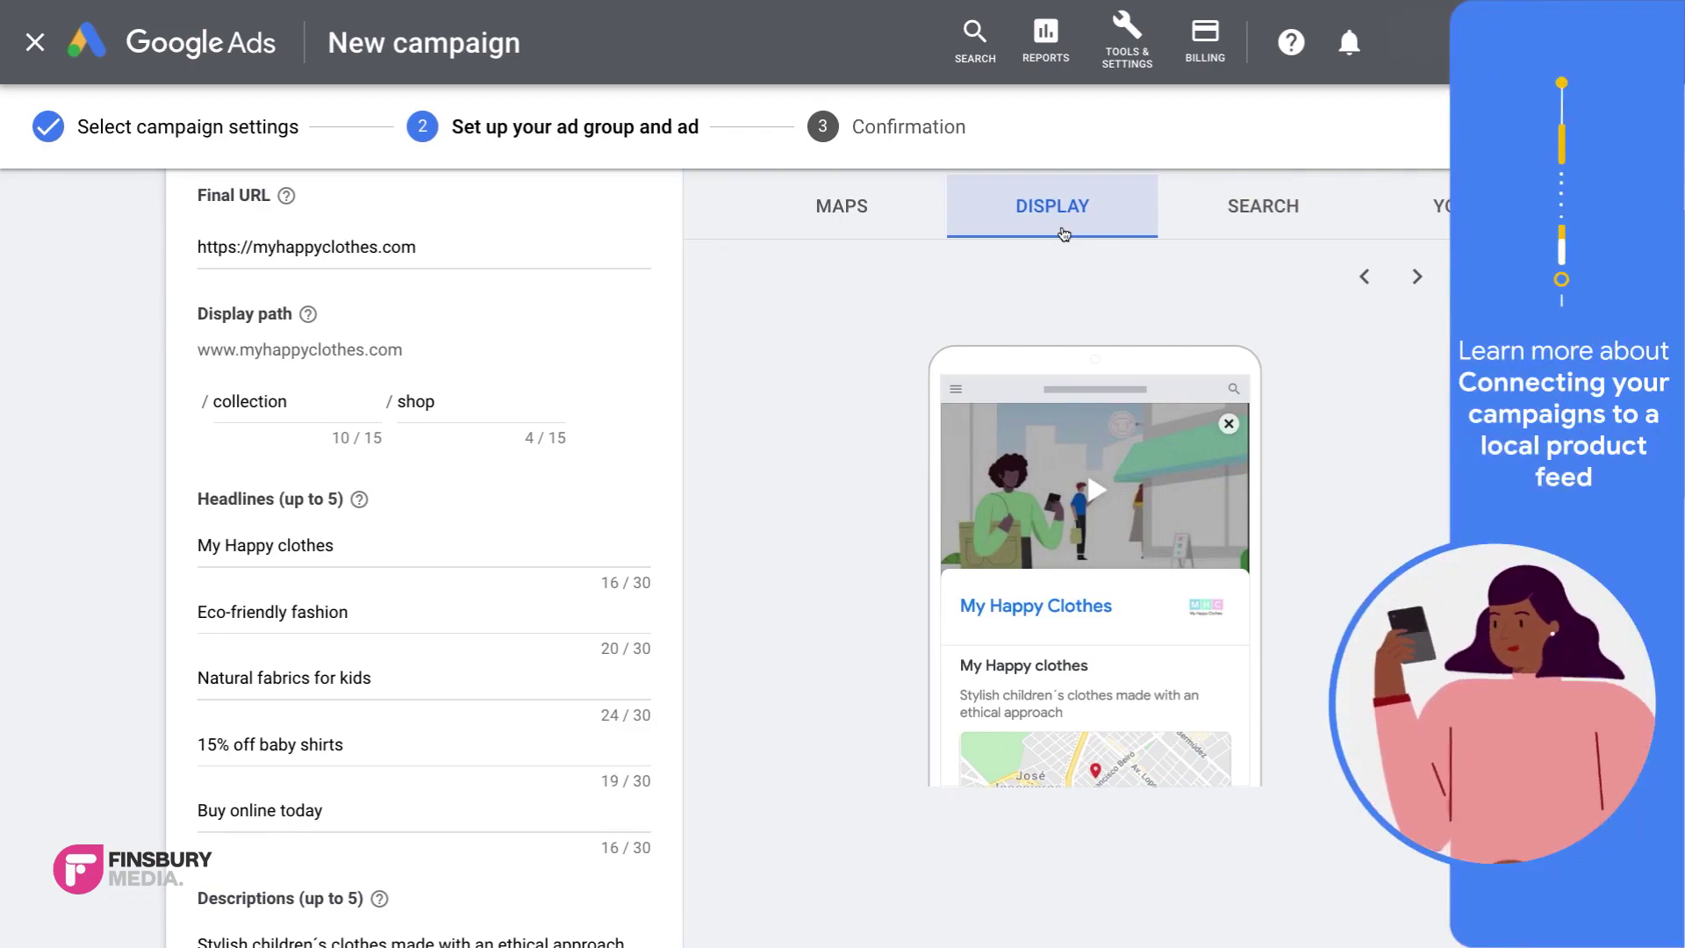
left_click(1223, 234)
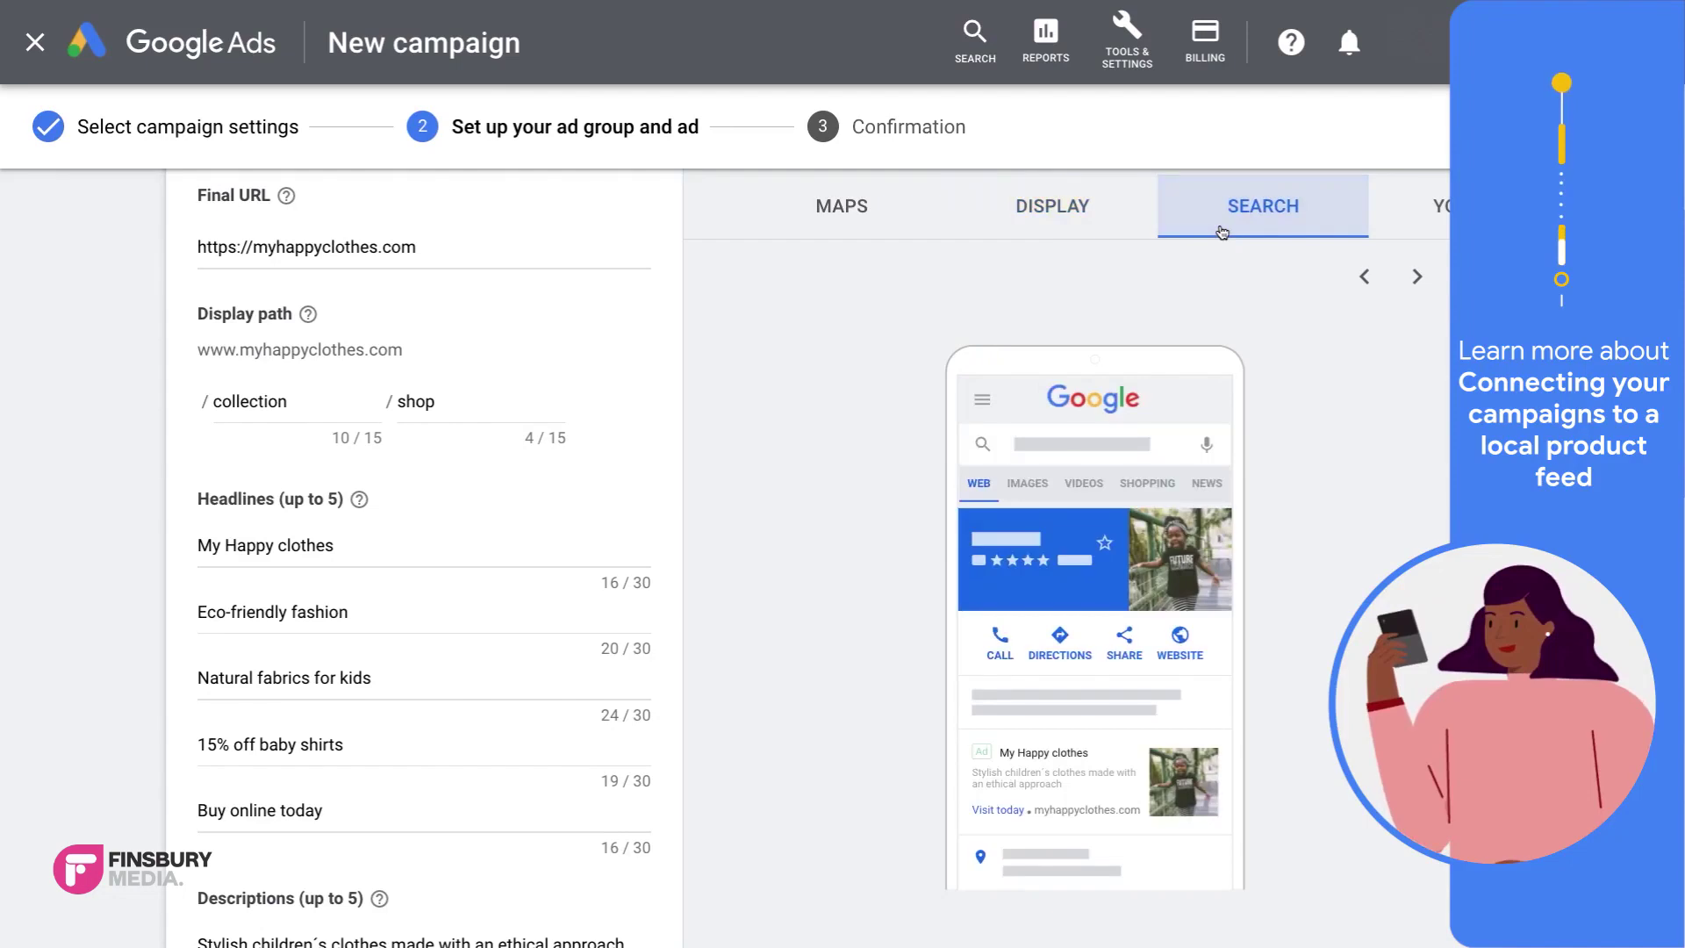
scroll(1429, 859, "down", 15)
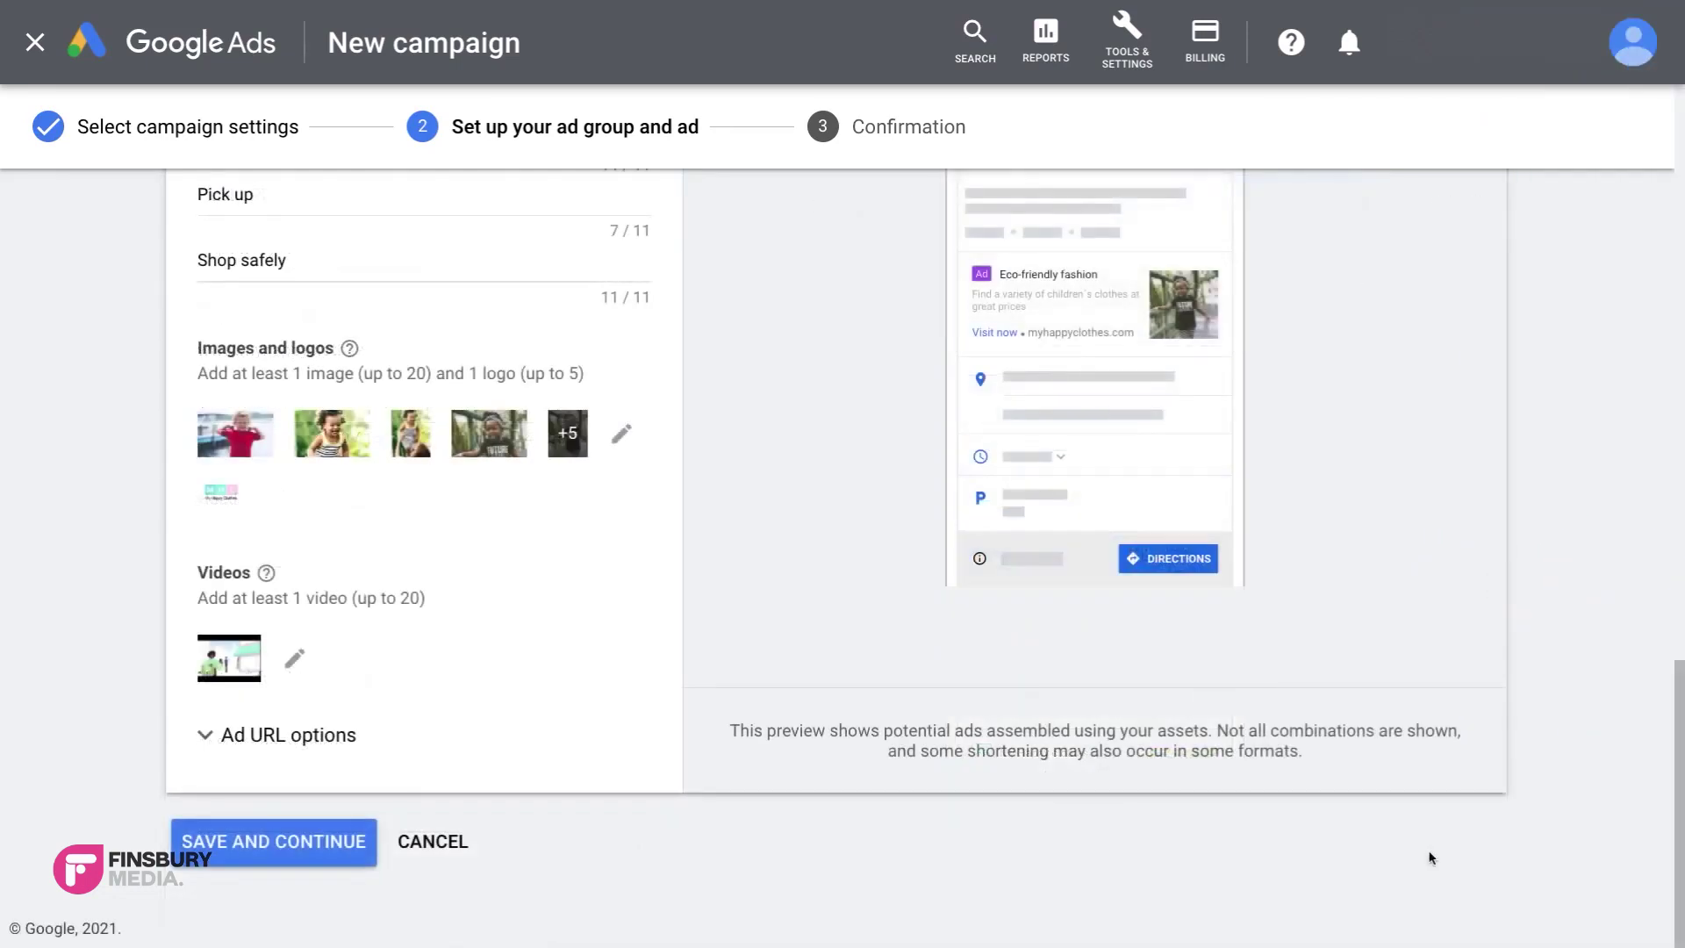
Step: Save the ad group and ad to reach the campaign confirmation summary
left_click(351, 857)
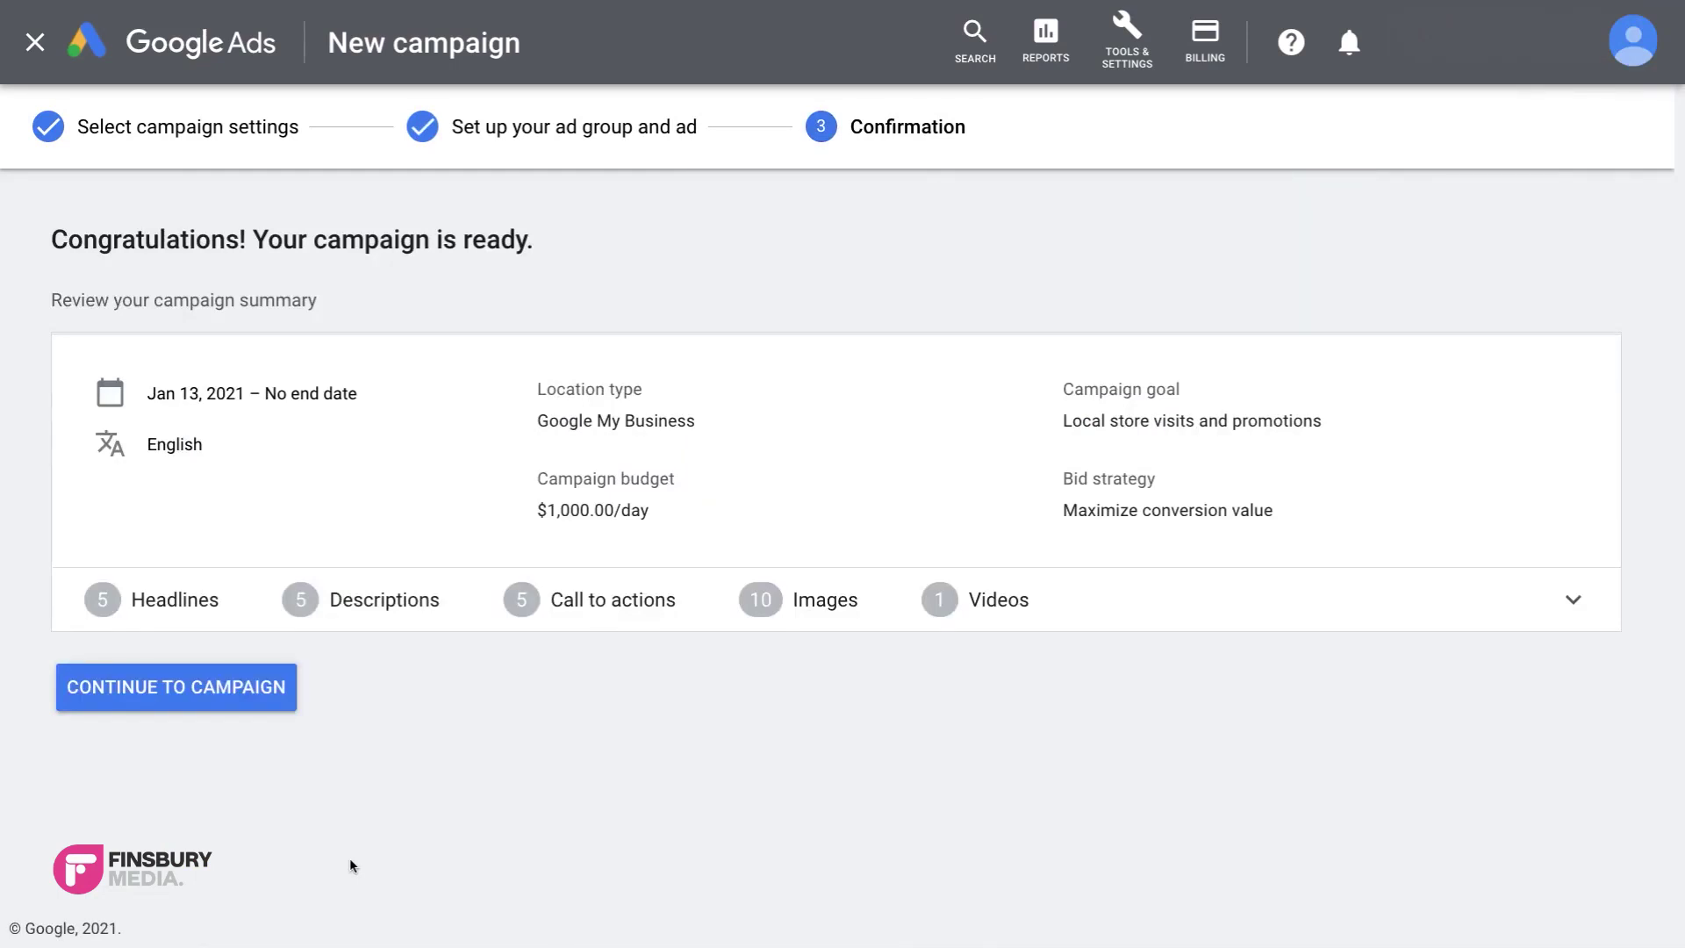